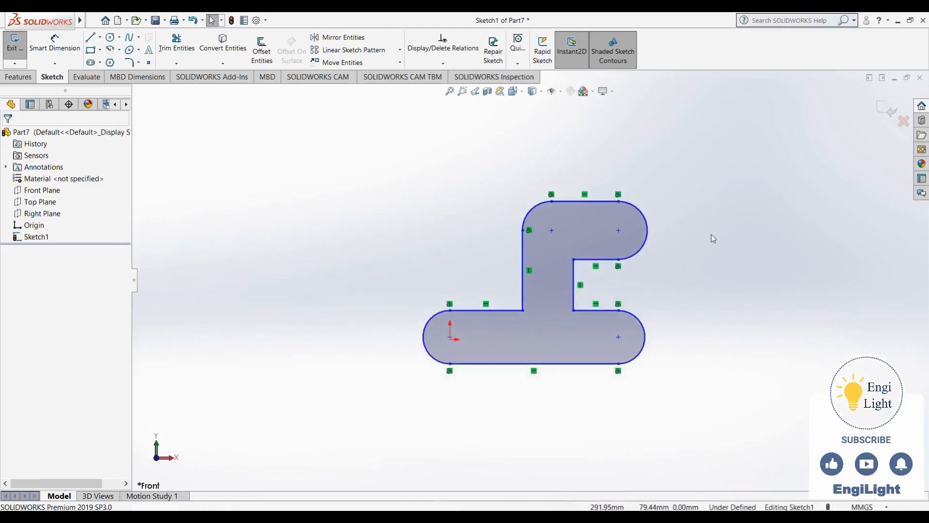
# Close the open part without saving its changes and create a new part document
pyautogui.click(919, 77)
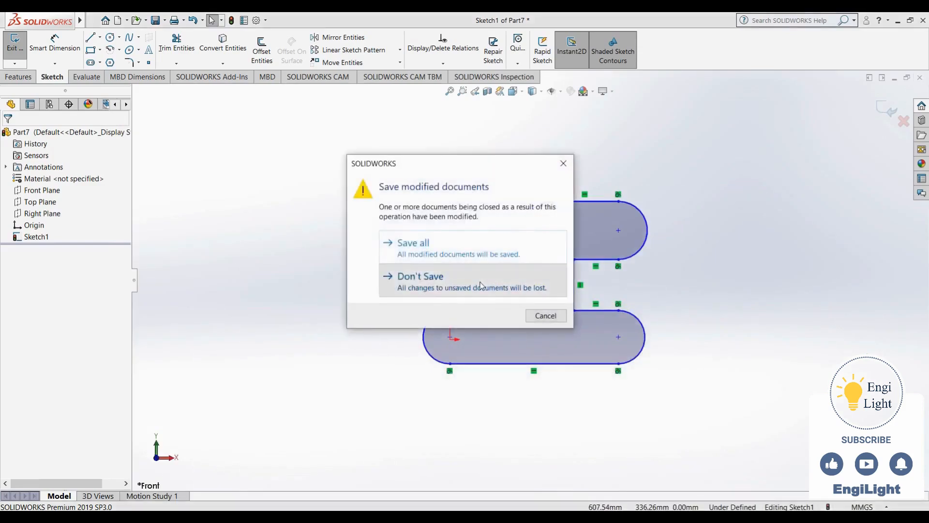
pyautogui.click(482, 285)
pyautogui.hotkey('ctrl', 'n')
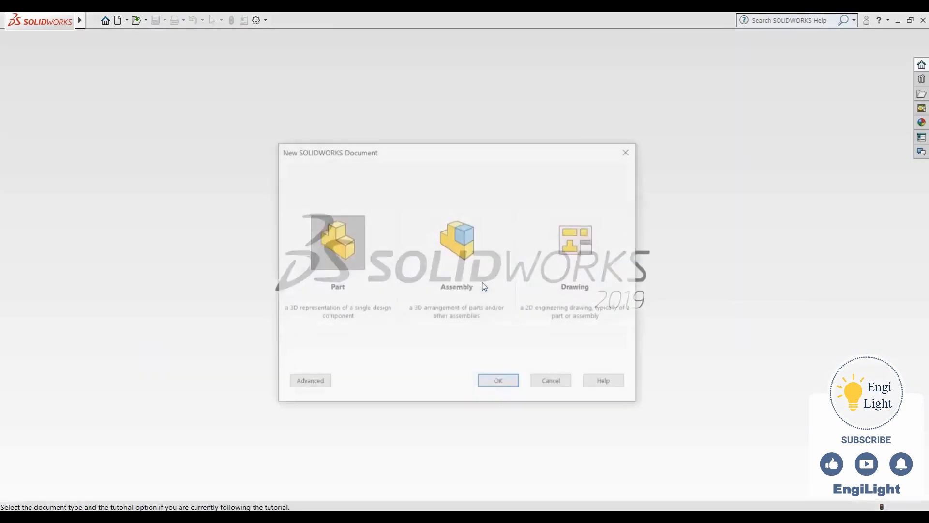
pyautogui.click(498, 383)
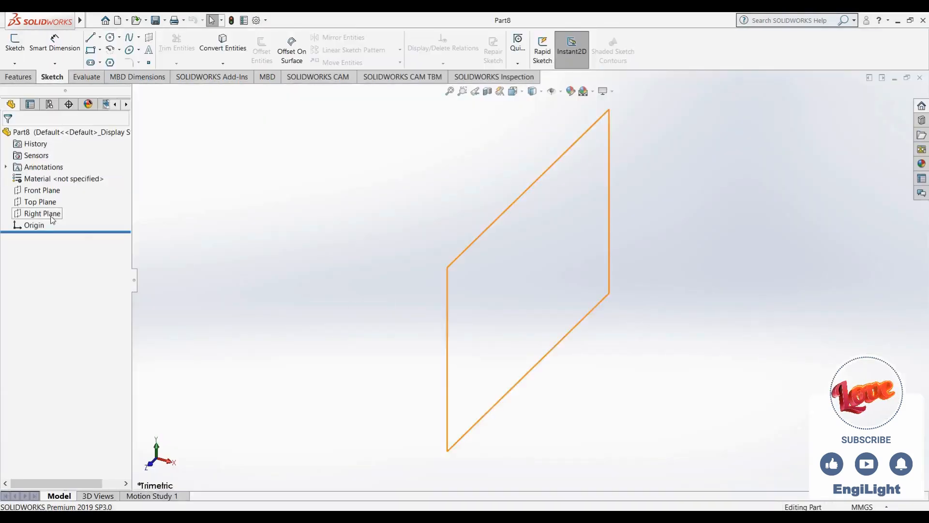
# Start a sketch on the Front Plane and draw a line about 78 mm long from the origin, rising rightward at about 39.5°
pyautogui.click(49, 191)
pyautogui.click(54, 182)
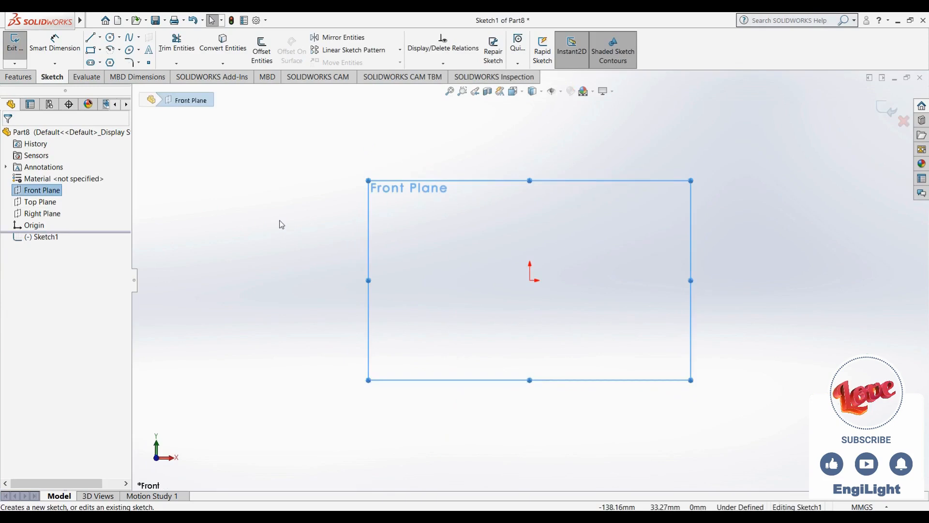
pyautogui.click(90, 37)
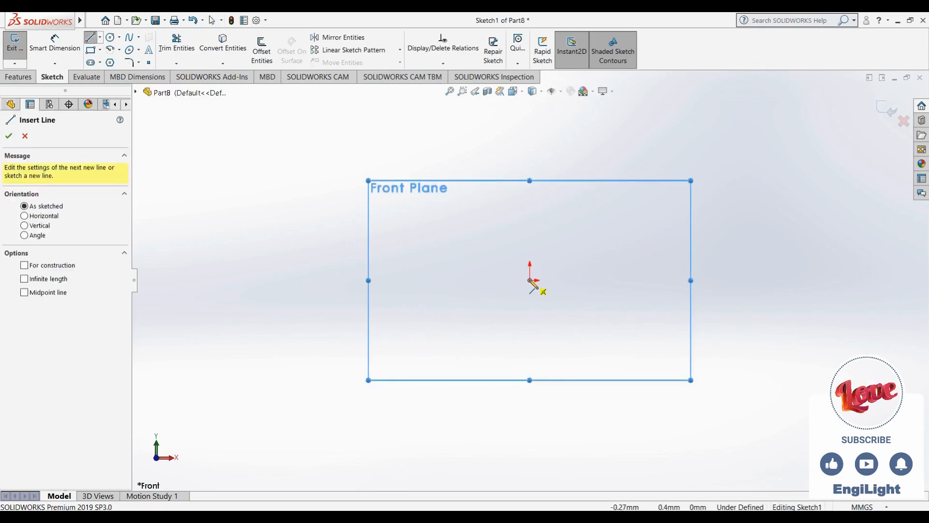
pyautogui.click(530, 279)
pyautogui.click(639, 191)
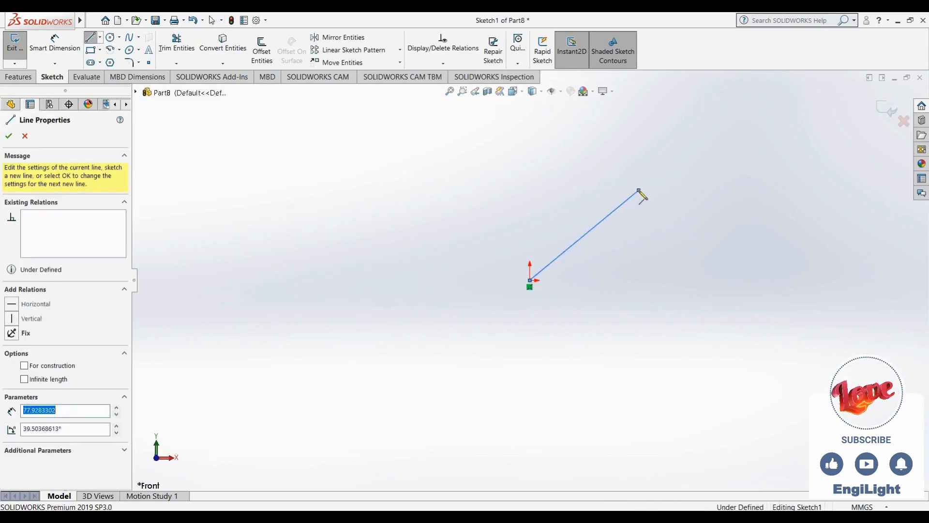
pyautogui.press('Escape')
# Draw a second line about 72 mm long from the origin, rising leftward to form a V with the first line
pyautogui.moveTo(639, 295); pyautogui.dragTo(565, 298, button='right')
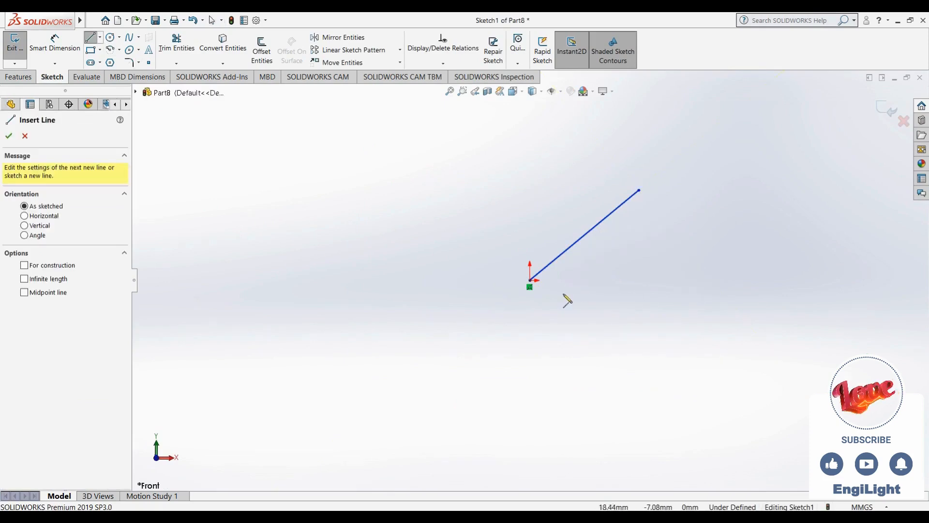
pyautogui.click(530, 280)
pyautogui.click(416, 216)
pyautogui.press('Escape')
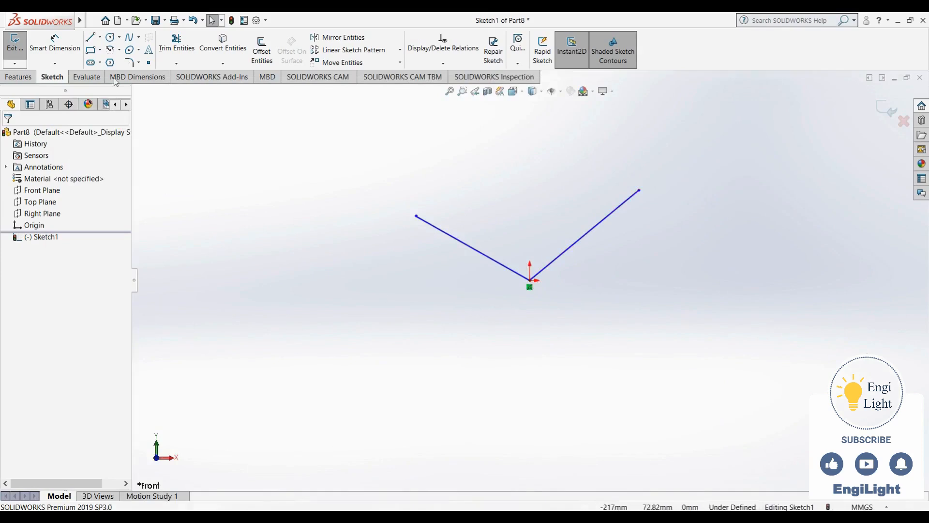
# Draw a horizontal centerline about 70 mm long rightward from the origin, and delete it
pyautogui.click(100, 37)
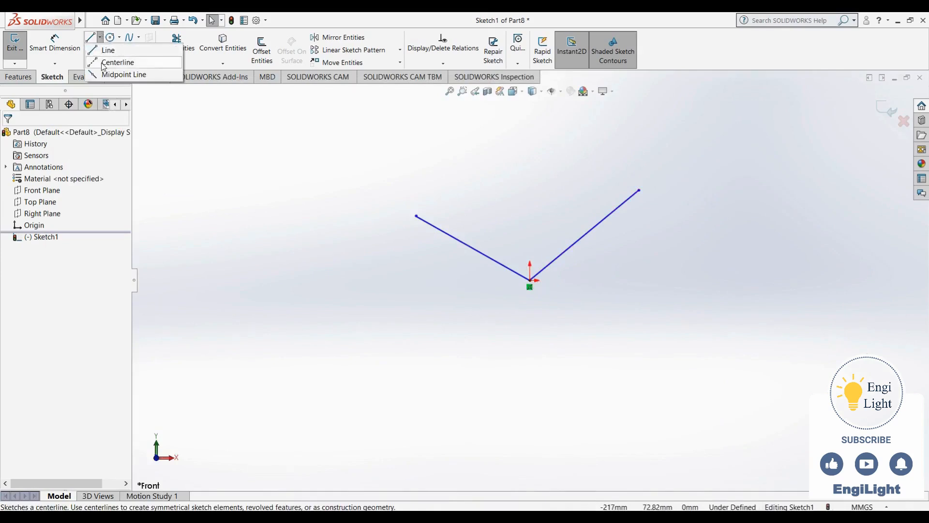
pyautogui.click(104, 66)
pyautogui.click(530, 280)
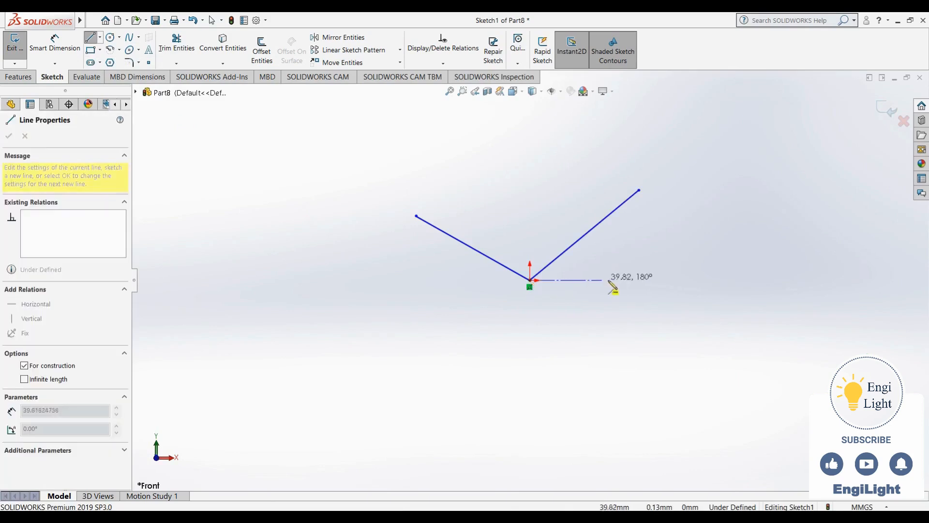
pyautogui.click(657, 280)
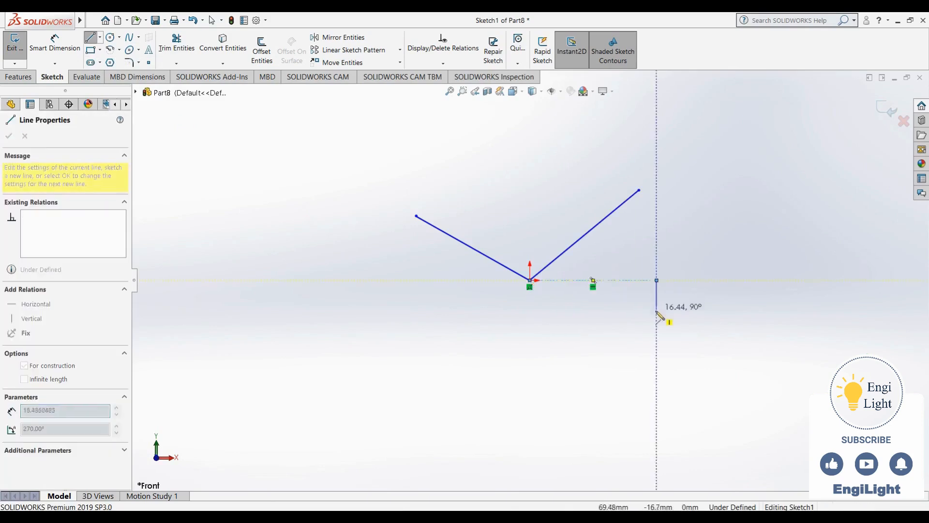
pyautogui.press('Escape')
pyautogui.click(646, 282)
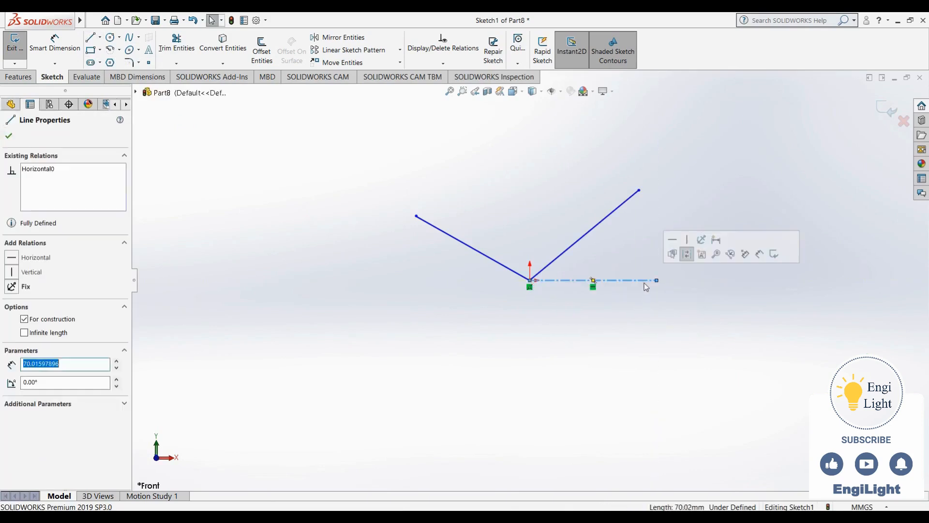
pyautogui.press('Delete')
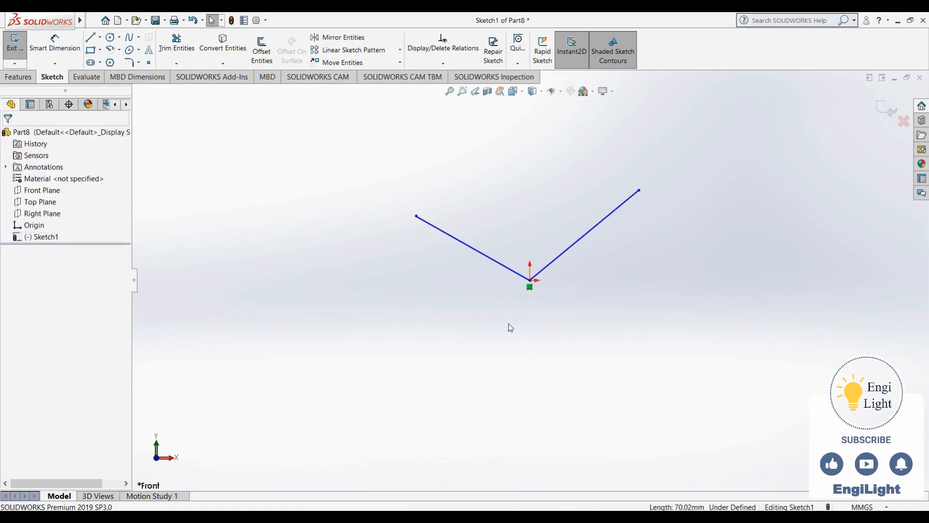
# Draw a solid horizontal line about 78 mm long rightward from the origin
pyautogui.press('l')
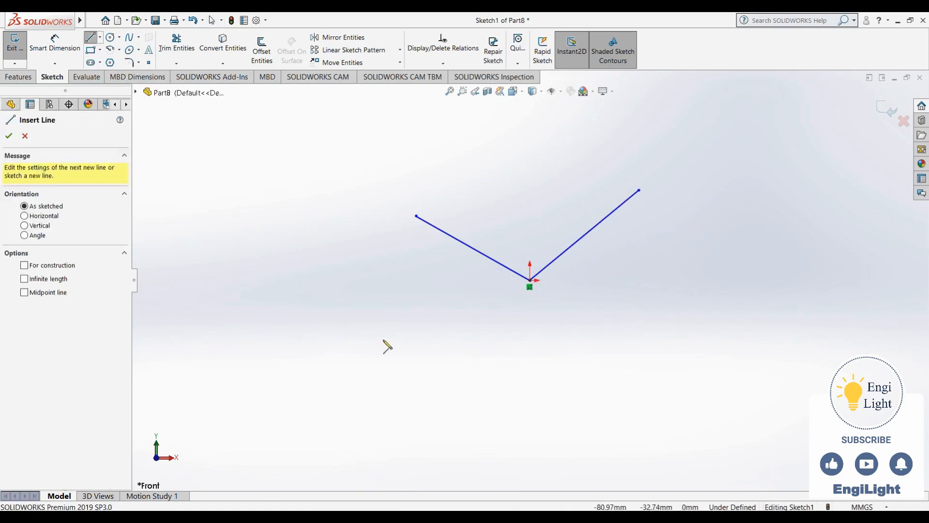
pyautogui.click(530, 280)
pyautogui.click(671, 281)
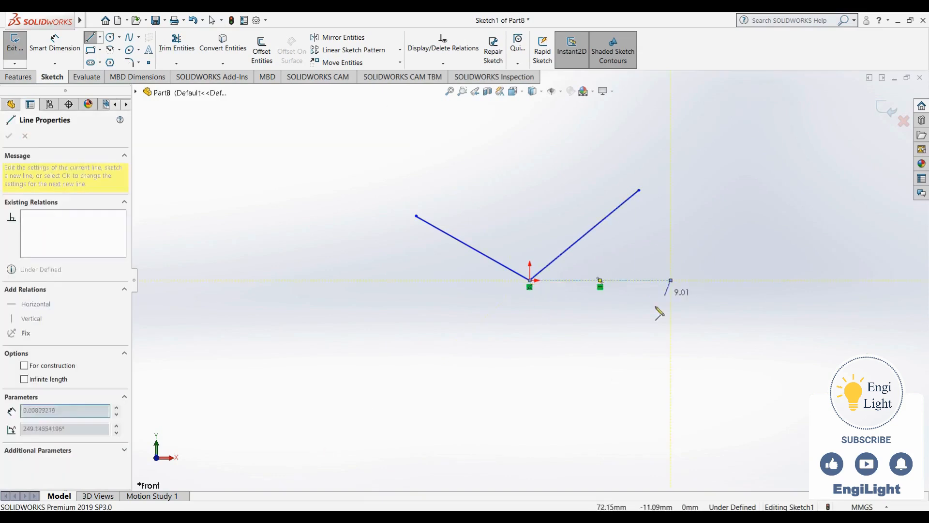
pyautogui.press('Escape')
# Try converting the horizontal line to construction geometry, and undo the conversion
pyautogui.click(624, 281)
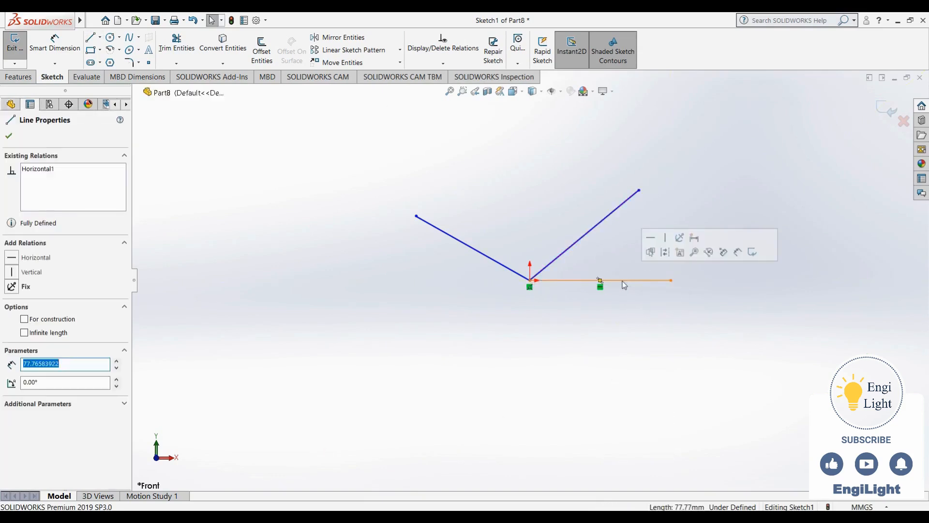
pyautogui.click(665, 252)
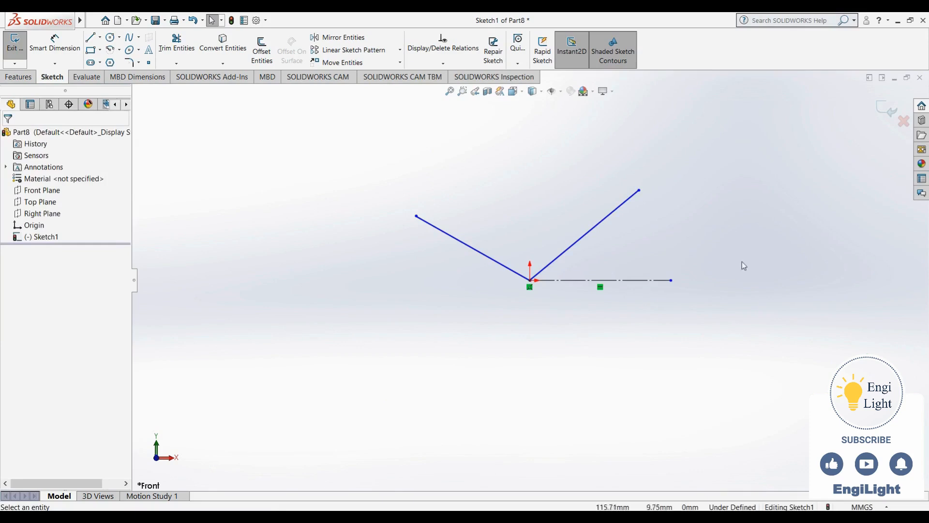
pyautogui.click(649, 281)
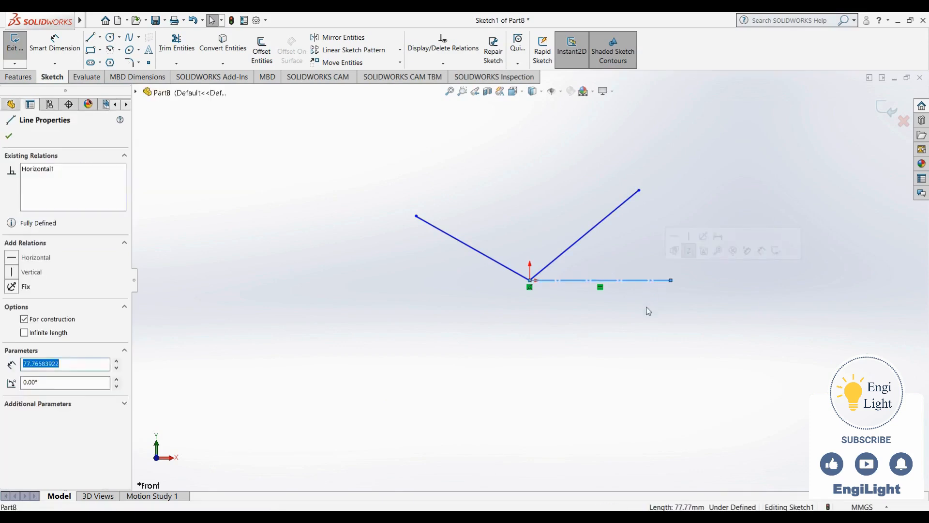
pyautogui.hotkey('ctrl', 'z')
pyautogui.click(644, 308)
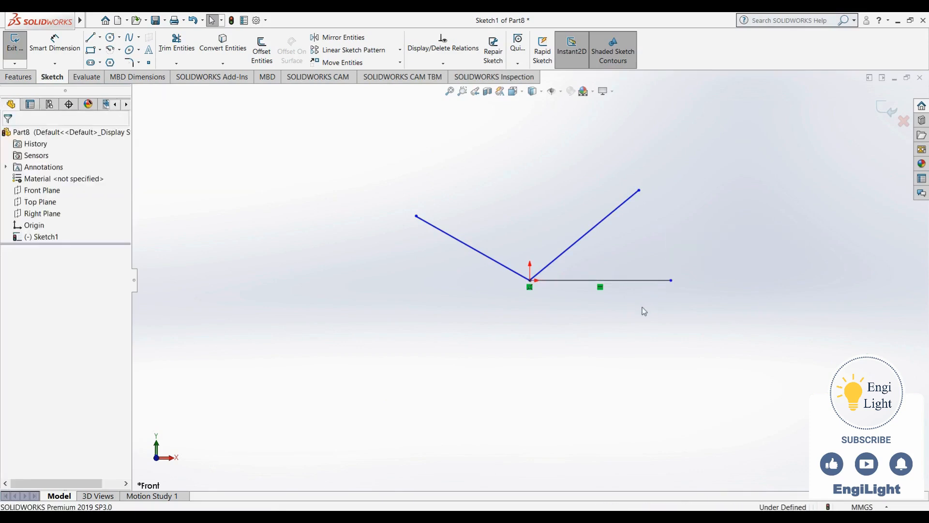
# Set the horizontal line from the origin as construction geometry in its line properties
pyautogui.click(622, 282)
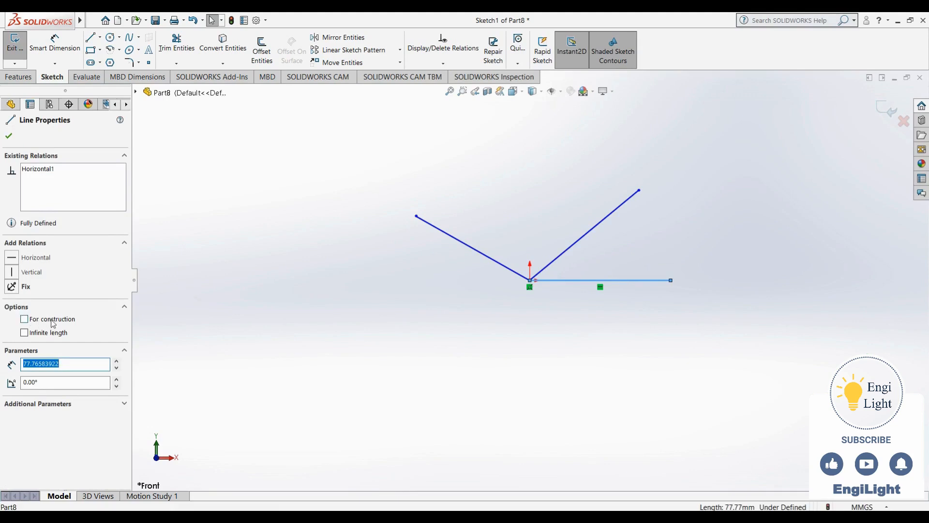
pyautogui.click(25, 319)
pyautogui.click(343, 330)
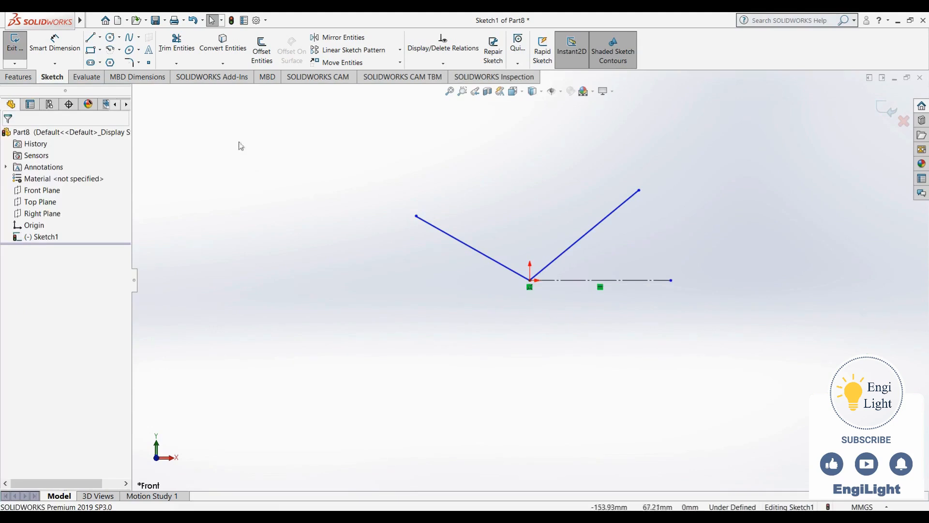
# Dimension the angle between the V's right arm and the horizontal construction line, setting it to 45°
pyautogui.click(55, 43)
pyautogui.click(579, 242)
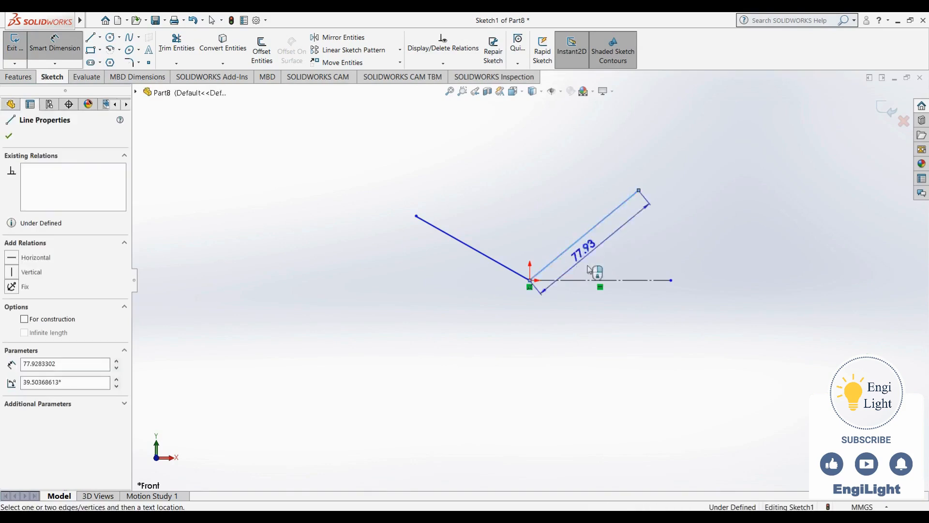
pyautogui.click(587, 285)
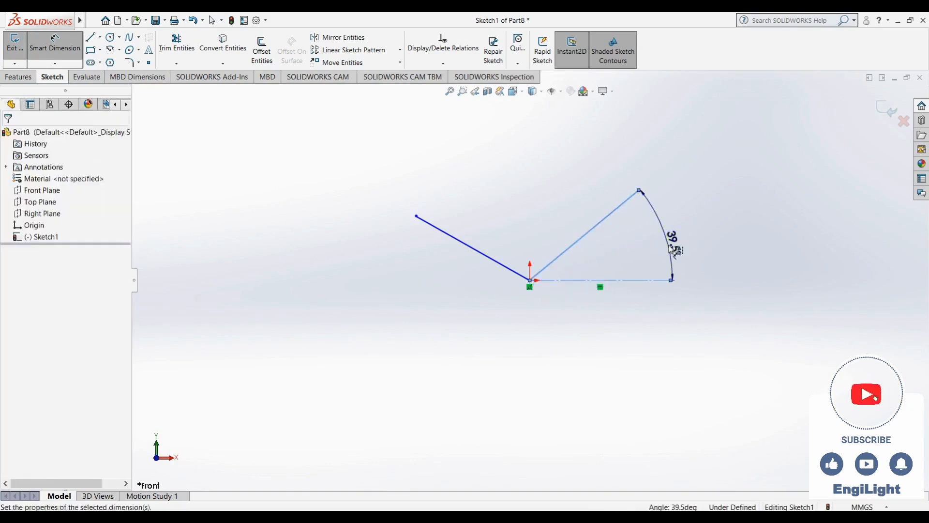
pyautogui.click(670, 245)
pyautogui.write('45')
pyautogui.press('Return')
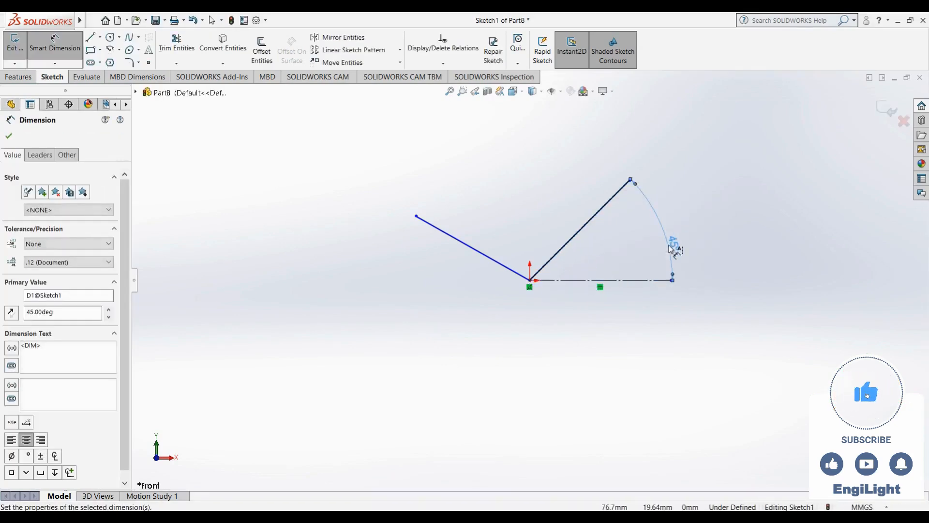
pyautogui.press('Escape')
# Apply an Equal relation between the two arms of the V
pyautogui.click(577, 243)
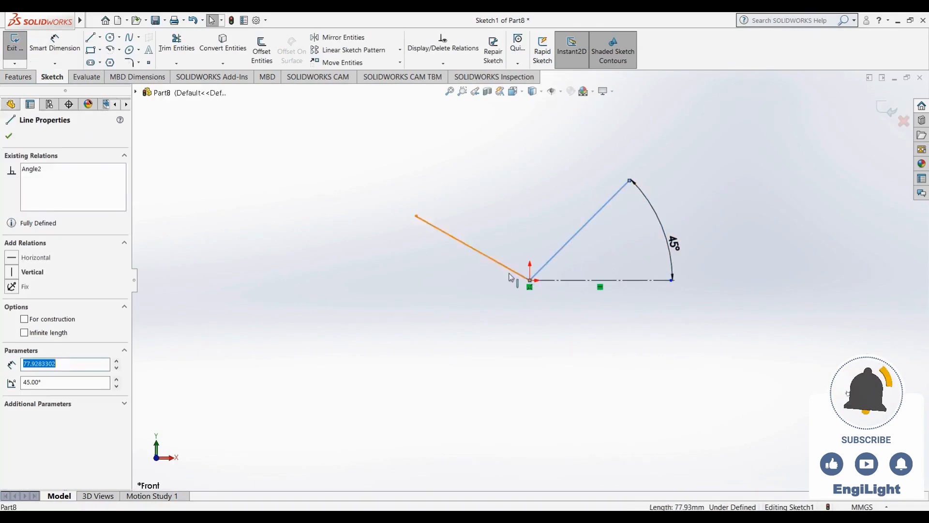
pyautogui.keyDown('ctrl'); pyautogui.click(505, 269); pyautogui.keyUp('ctrl')
pyautogui.click(606, 224)
pyautogui.click(599, 264)
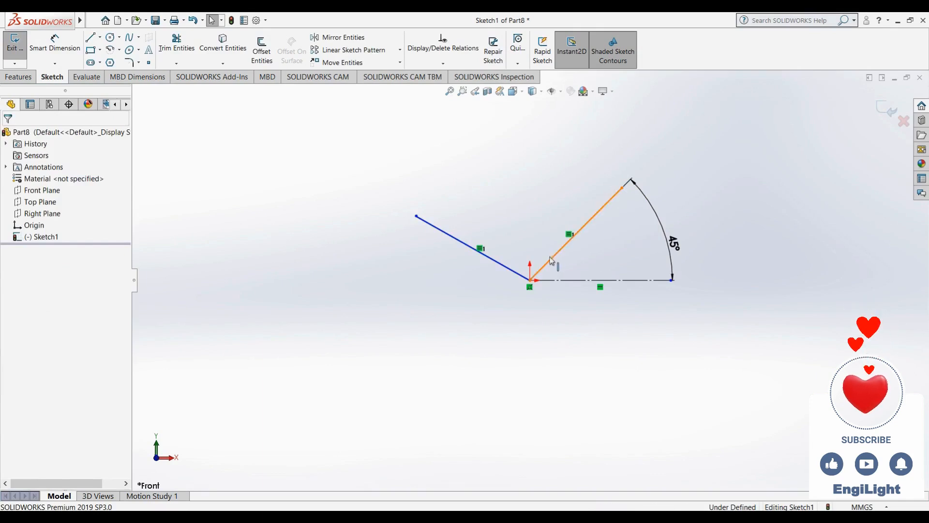
# Make the two arms of the V perpendicular to each other
pyautogui.click(540, 270)
pyautogui.keyDown('ctrl'); pyautogui.click(514, 274); pyautogui.keyUp('ctrl')
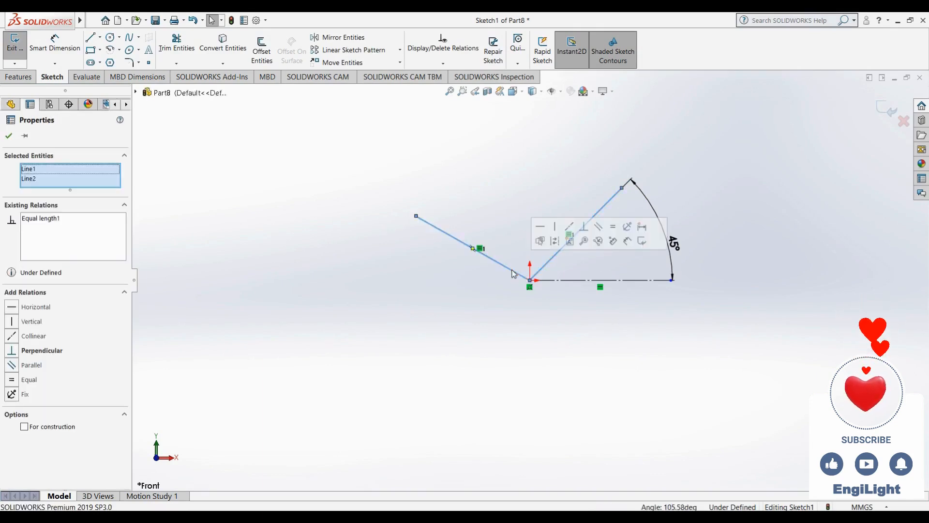
pyautogui.click(585, 227)
pyautogui.click(544, 185)
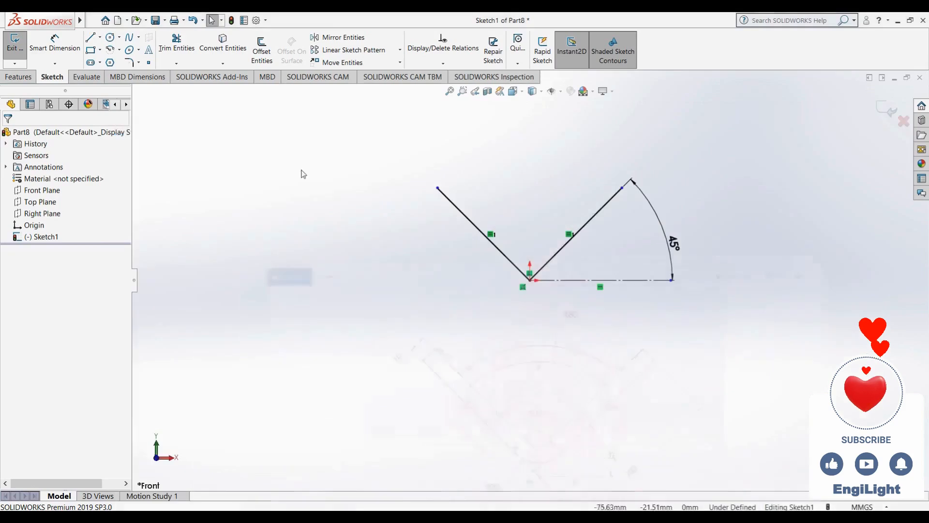
# Dimension the length of the V's right arm as 100 mm
pyautogui.click(55, 43)
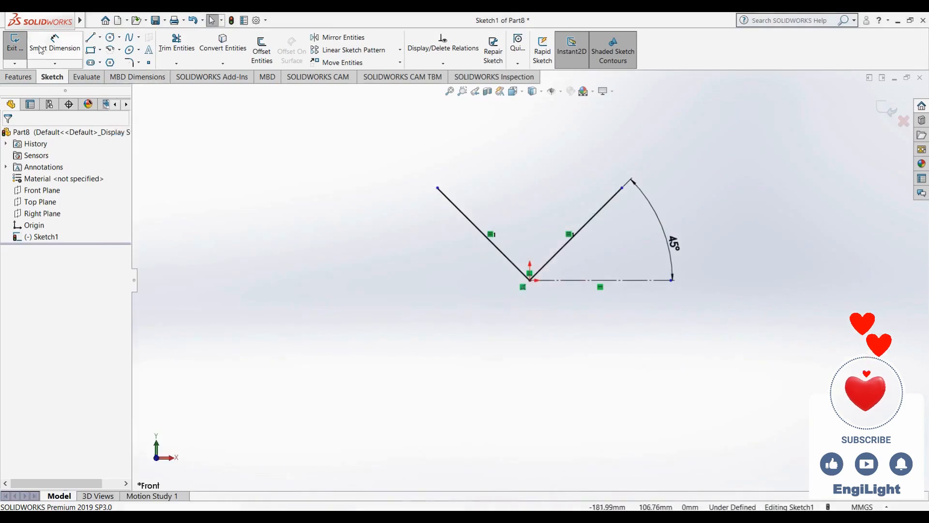
pyautogui.click(564, 246)
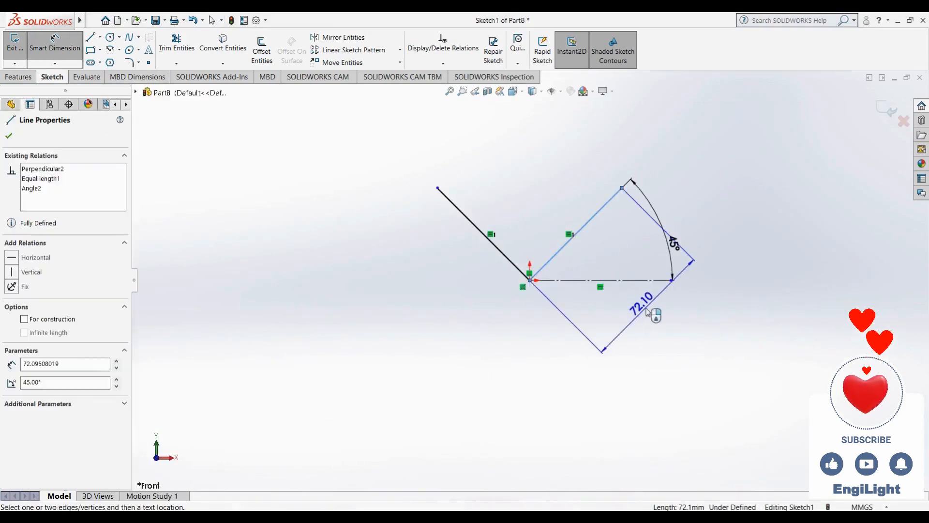
pyautogui.click(598, 245)
pyautogui.write('100')
pyautogui.press('Return')
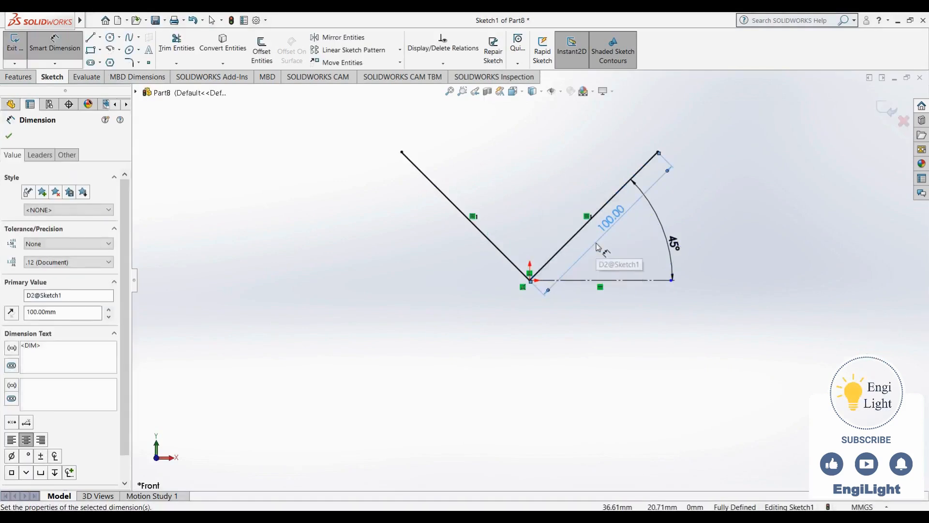
pyautogui.press('Escape')
pyautogui.scroll(3, 596, 246)
pyautogui.scroll(-4, 562, 225)
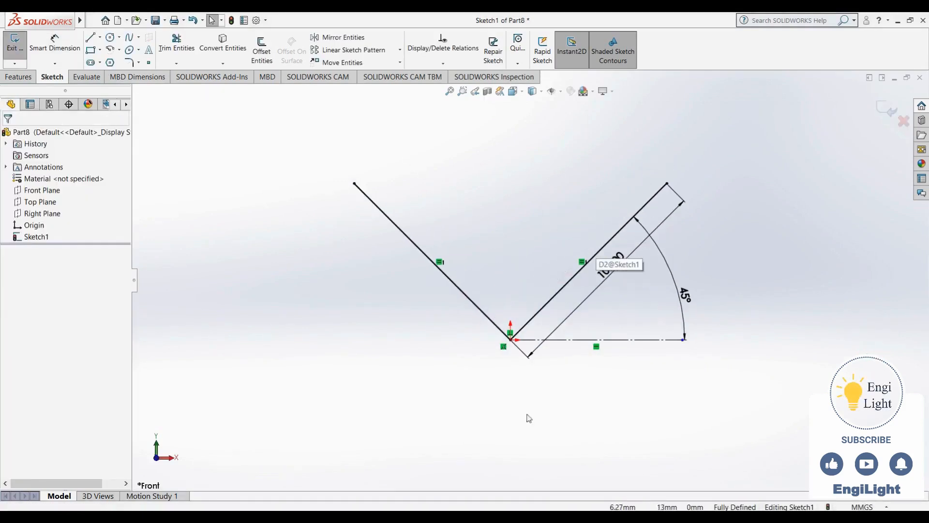
# Check the reference drawing for the corner radius and set the Sketch Fillet radius to 20 mm
pyautogui.click(531, 517)
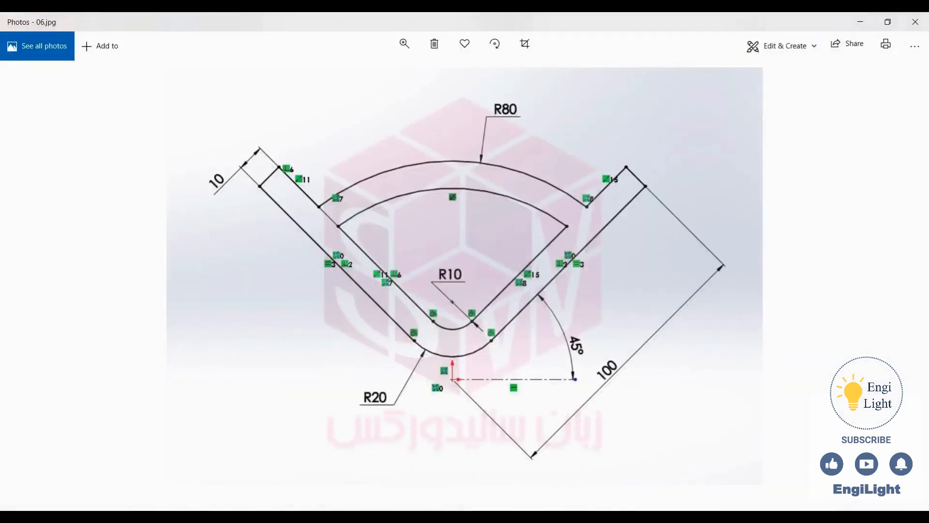
pyautogui.click(530, 517)
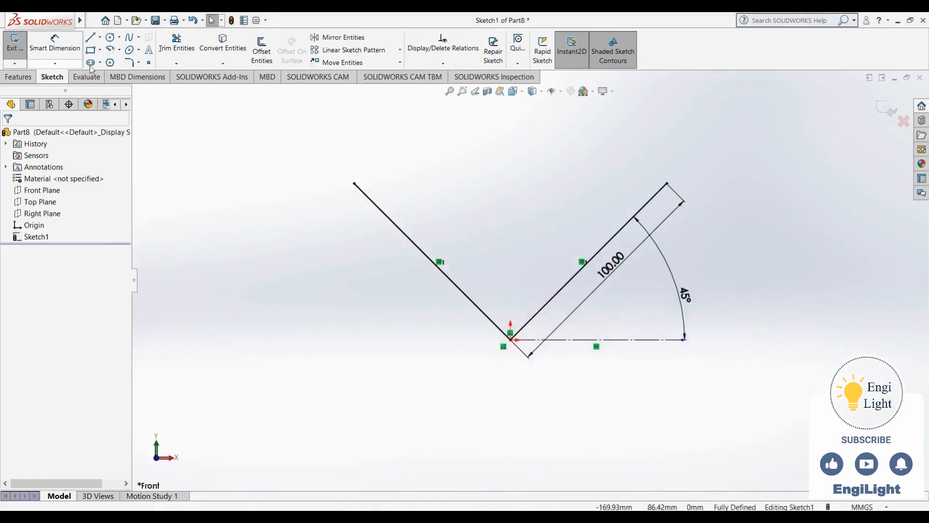
pyautogui.click(129, 64)
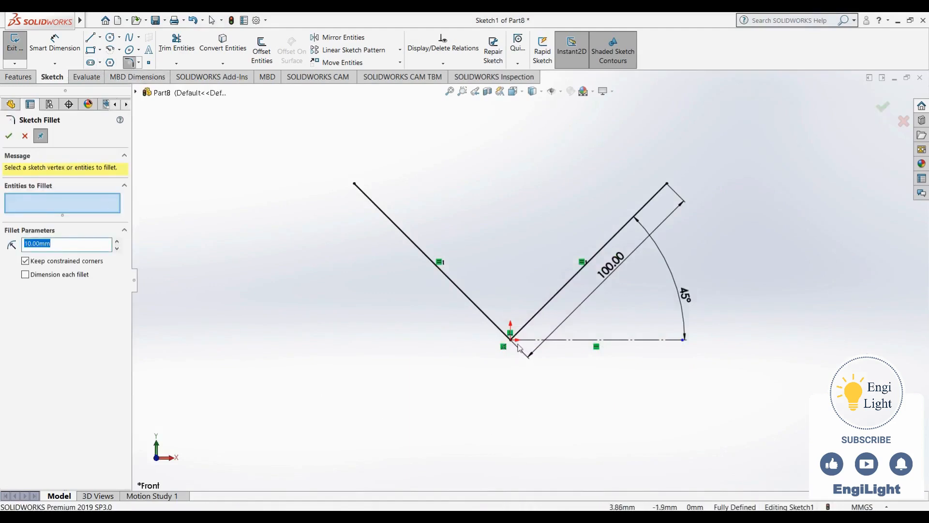
pyautogui.click(98, 244)
pyautogui.doubleClick(99, 244)
pyautogui.write('20')
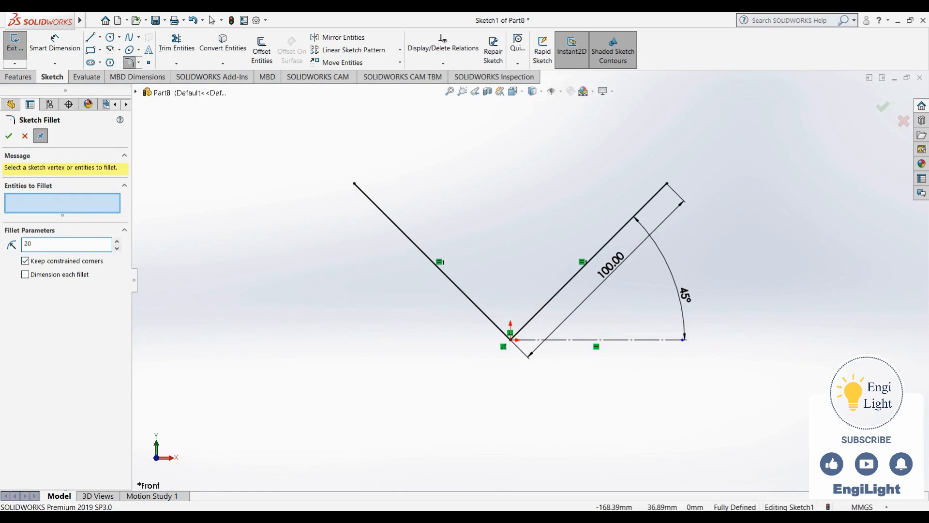
pyautogui.press('Return')
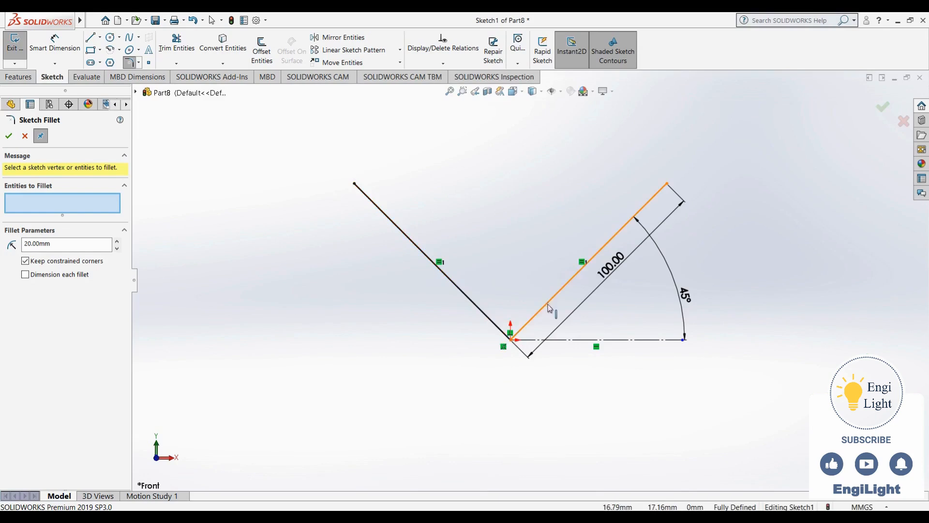
pyautogui.press('Escape')
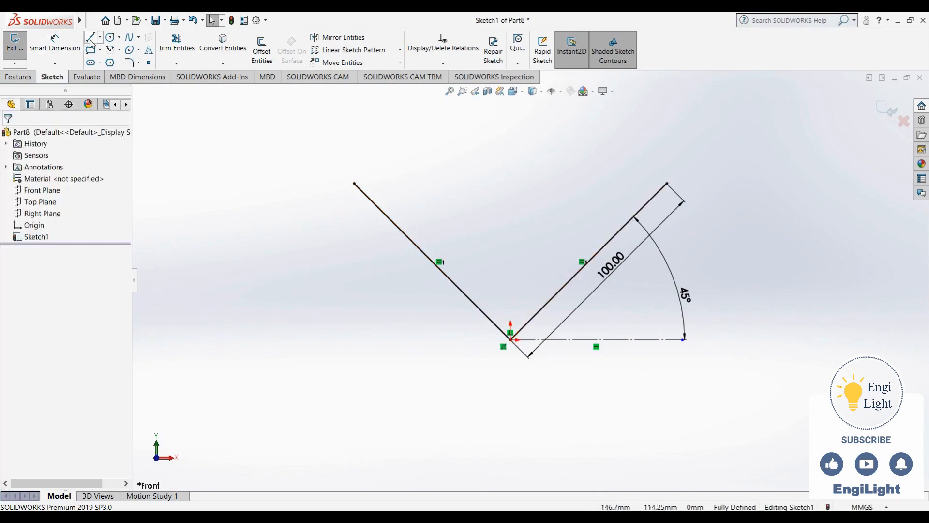
# Sketch two crossing diagonal lines in the empty area beside the V's left arm
pyautogui.click(90, 38)
pyautogui.moveTo(248, 262)
pyautogui.mouseDown()
pyautogui.moveTo(332, 353)
pyautogui.moveTo(326, 344)
pyautogui.mouseUp()
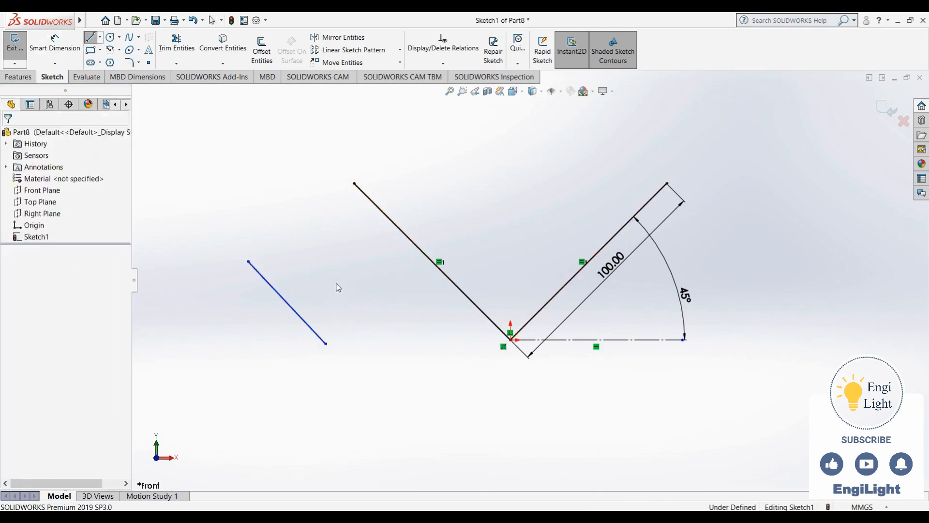
pyautogui.click(90, 37)
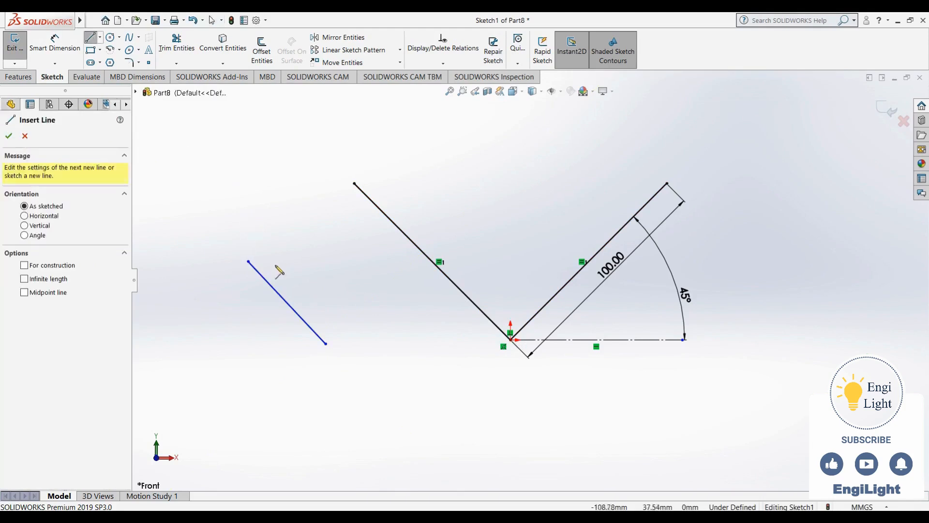
pyautogui.click(319, 275)
pyautogui.click(243, 333)
pyautogui.press('Escape')
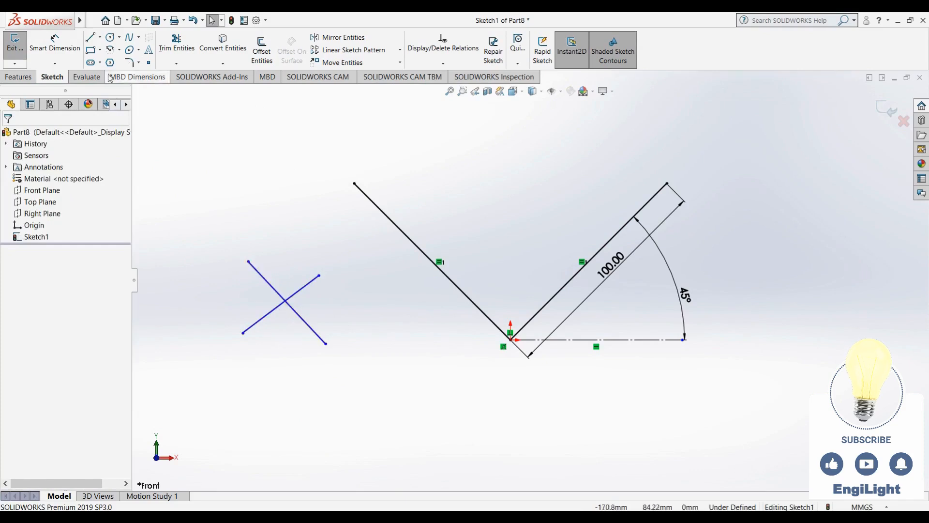
# Power-trim the lower halves of the two crossing lines, leaving a small V-shaped corner
pyautogui.click(177, 44)
pyautogui.moveTo(240, 296); pyautogui.dragTo(319, 324)
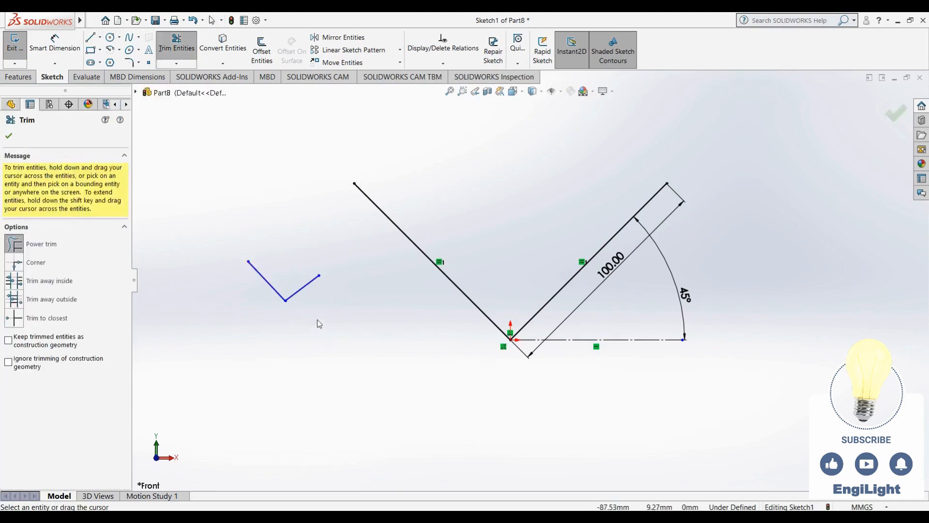
pyautogui.press('Escape')
# Try a 20 mm sketch fillet on the small practice corner, and delete its two lines
pyautogui.click(129, 62)
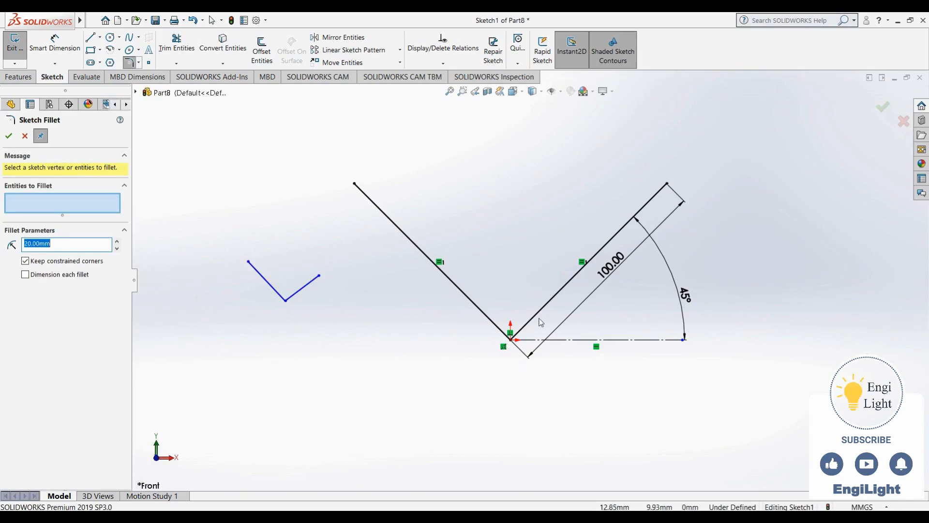
pyautogui.moveTo(288, 291); pyautogui.dragTo(224, 335)
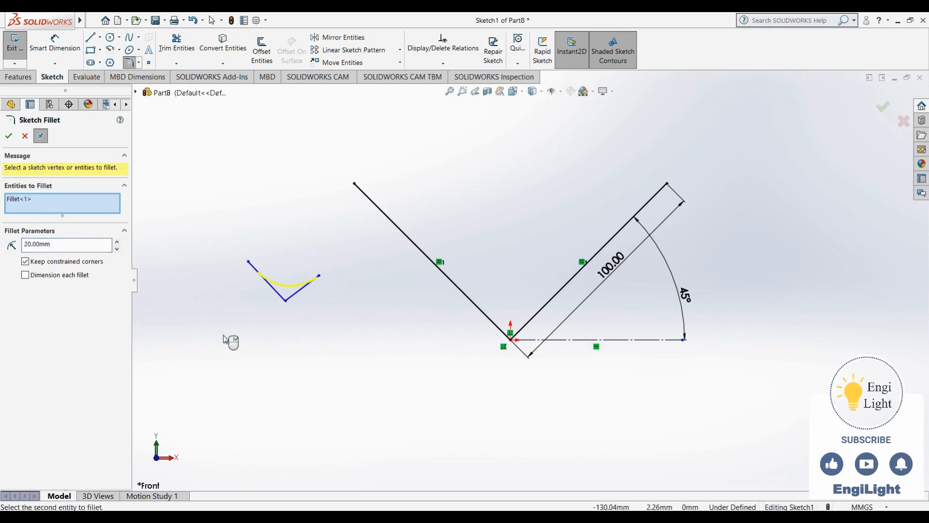
pyautogui.press('Escape')
pyautogui.moveTo(209, 250); pyautogui.dragTo(349, 358)
pyautogui.press('Delete')
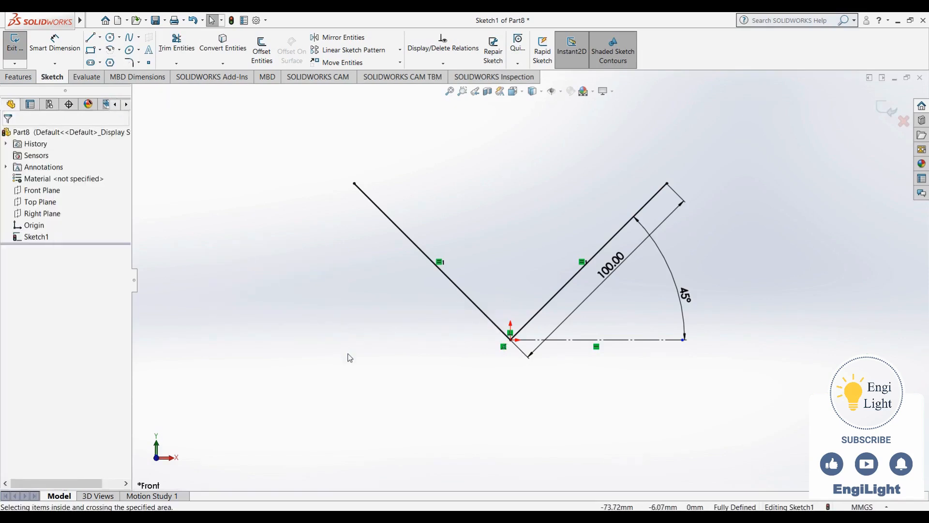
# Round the large V's corner at the origin with a 20 mm sketch fillet
pyautogui.click(128, 62)
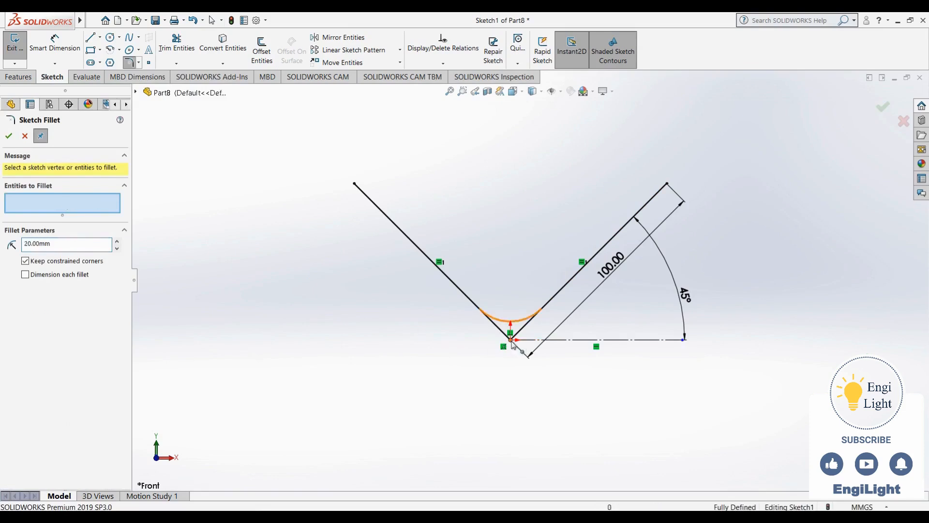
pyautogui.click(511, 339)
pyautogui.click(499, 281)
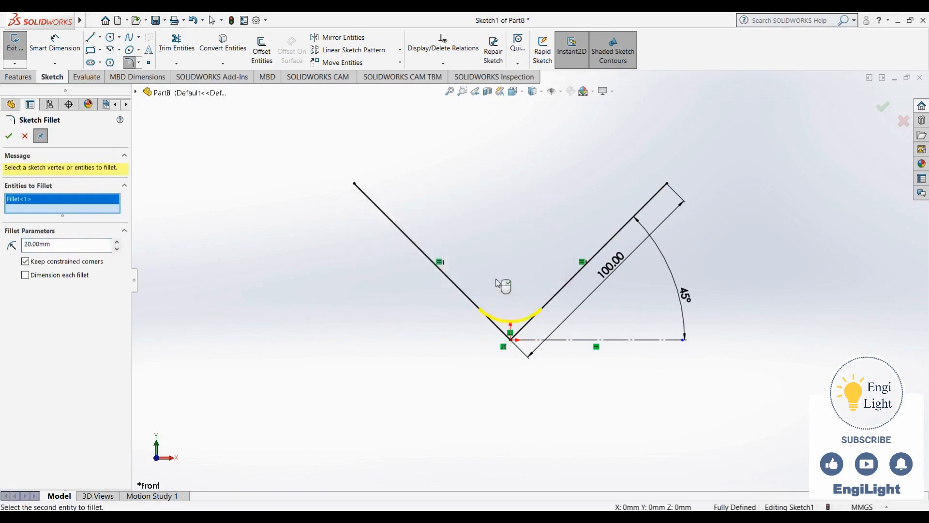
pyautogui.click(9, 136)
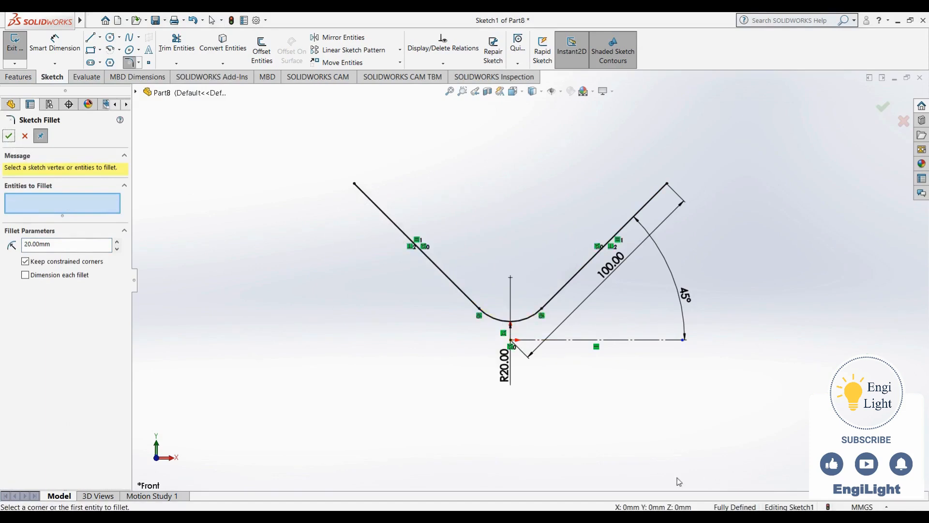
pyautogui.hotkey('alt', 'Tab')
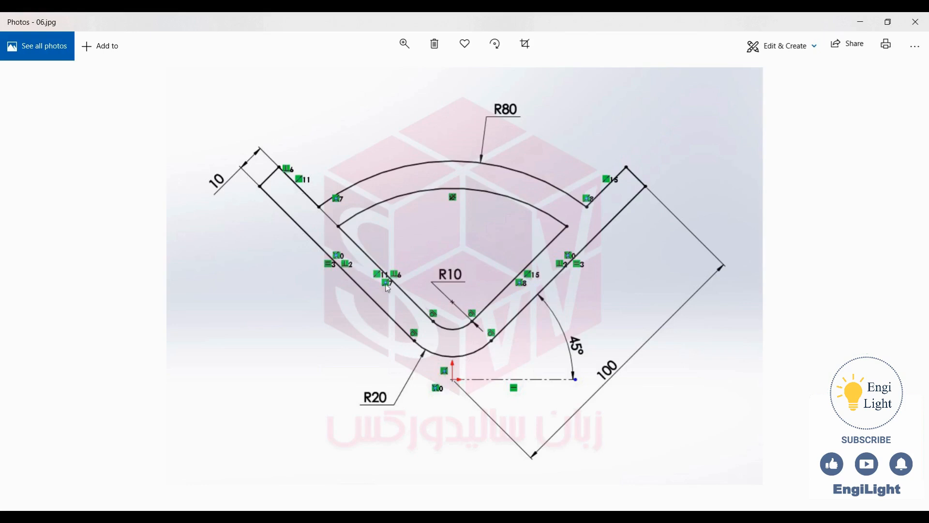
pyautogui.click(465, 517)
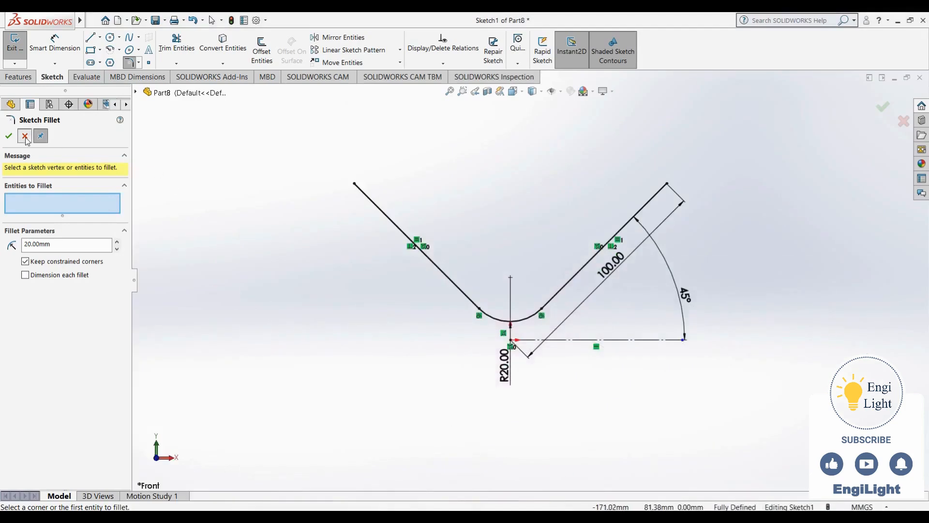
pyautogui.press('Escape')
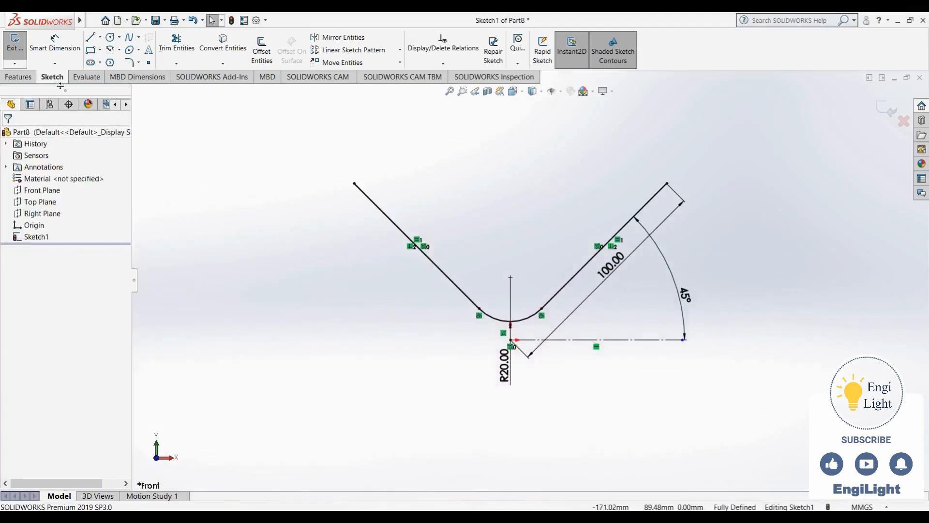
# Offset the whole filleted V chain 10 mm toward its inside, adding dimensions and capping the ends with lines
pyautogui.click(261, 47)
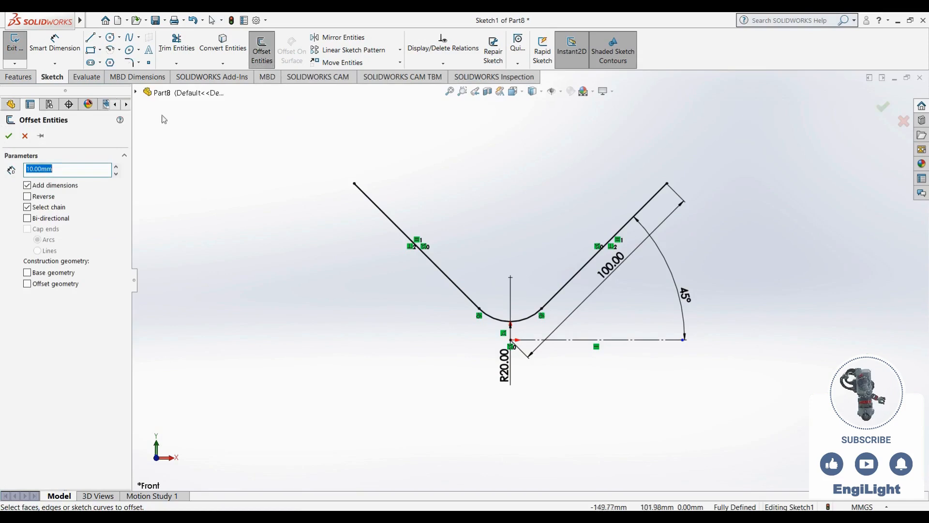
pyautogui.click(547, 516)
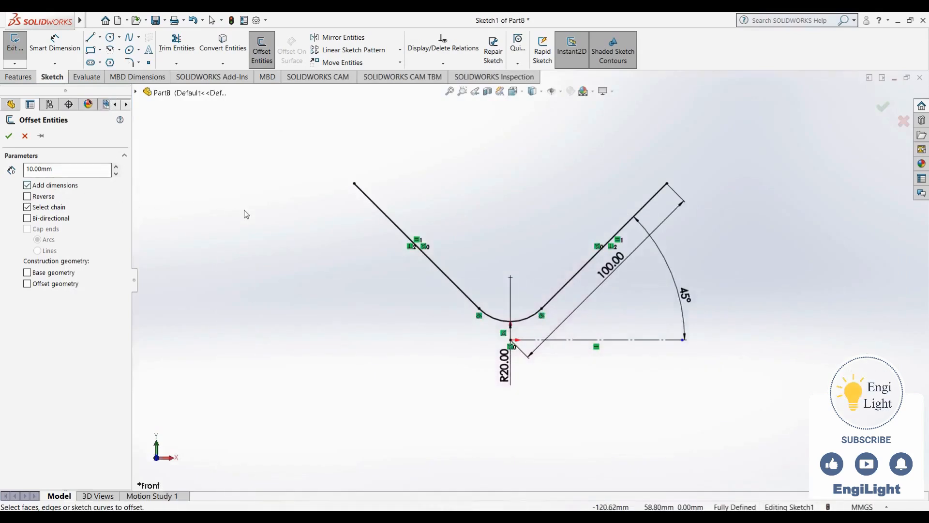
pyautogui.click(650, 204)
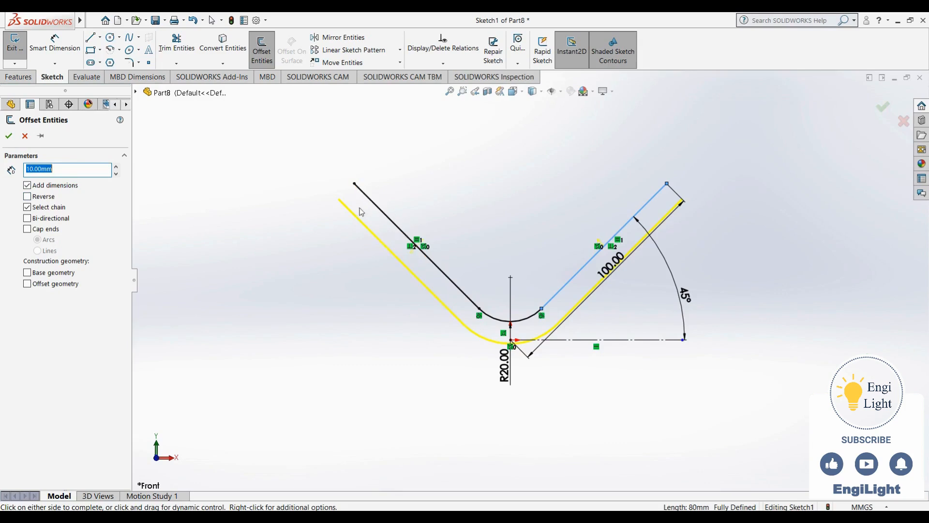
pyautogui.click(28, 196)
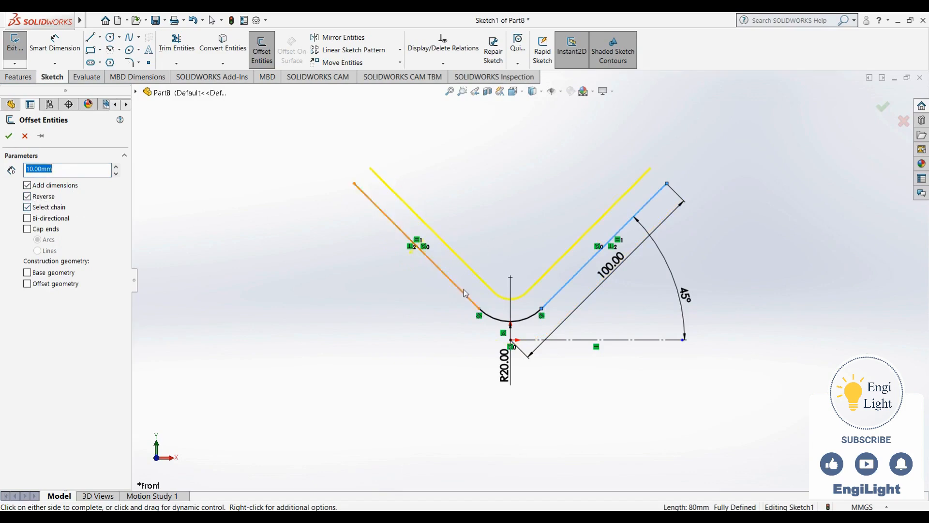
pyautogui.click(47, 213)
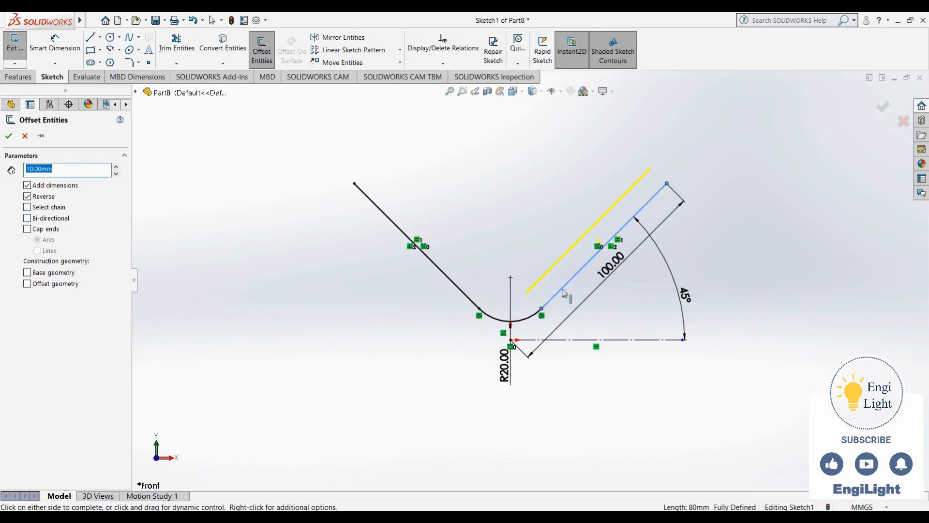
pyautogui.click(49, 207)
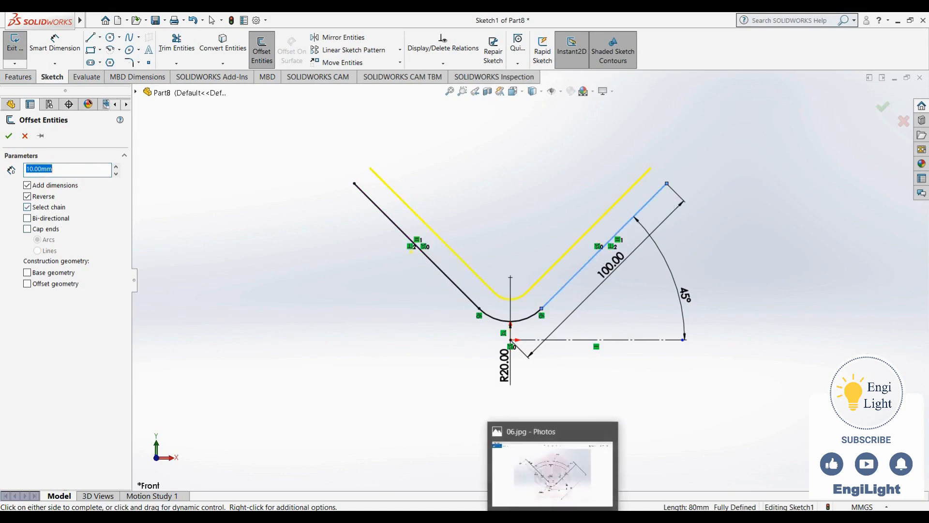
pyautogui.click(541, 509)
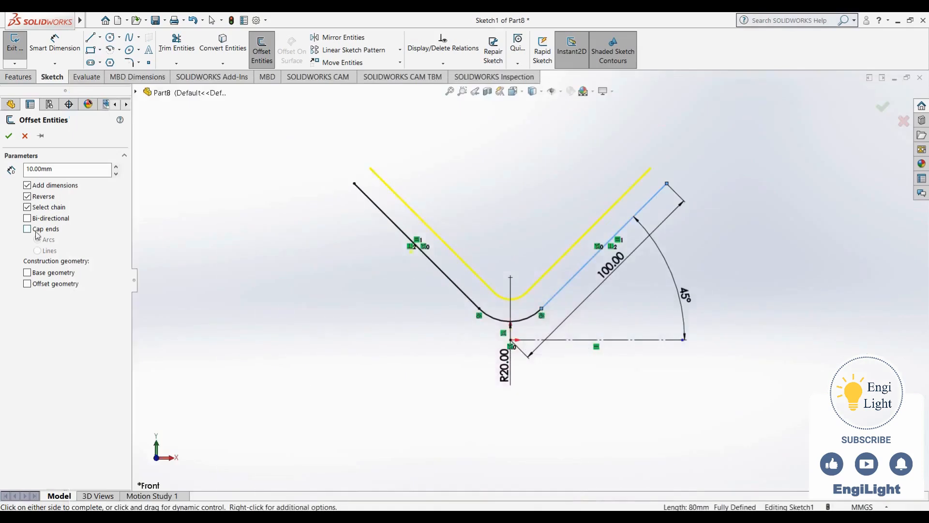
pyautogui.click(27, 229)
pyautogui.click(52, 251)
pyautogui.click(9, 137)
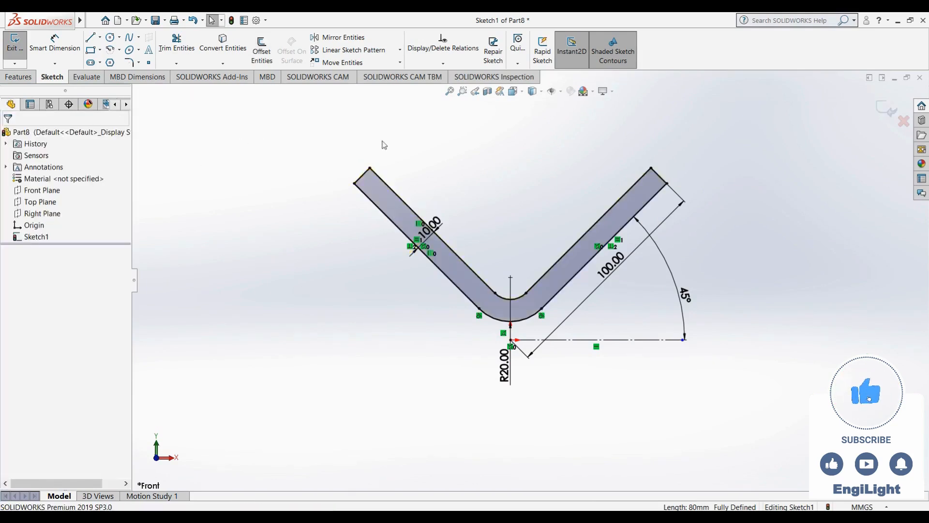
# Reposition the 10 mm offset dimension beyond the left arm's end and the R20 dimension below and left of the fillet
pyautogui.moveTo(430, 229); pyautogui.dragTo(329, 169)
pyautogui.click(355, 297)
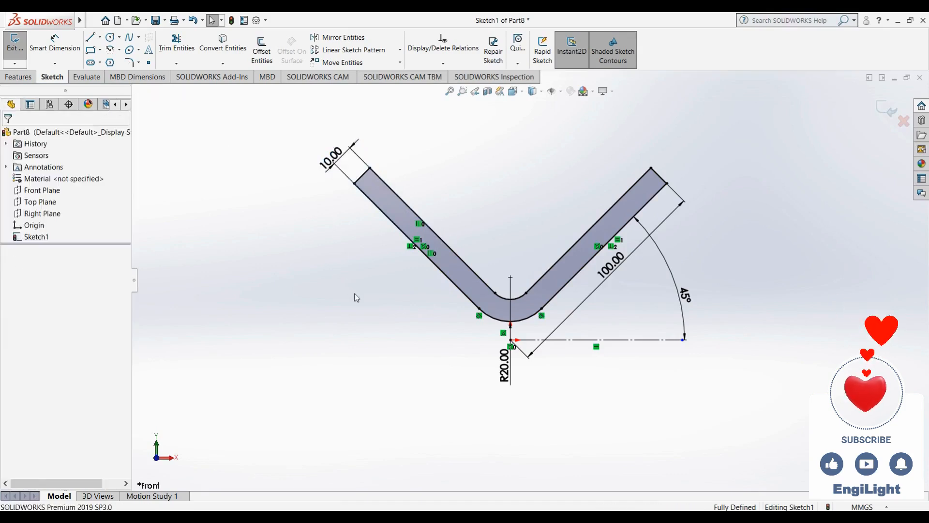
pyautogui.moveTo(495, 370); pyautogui.dragTo(451, 362)
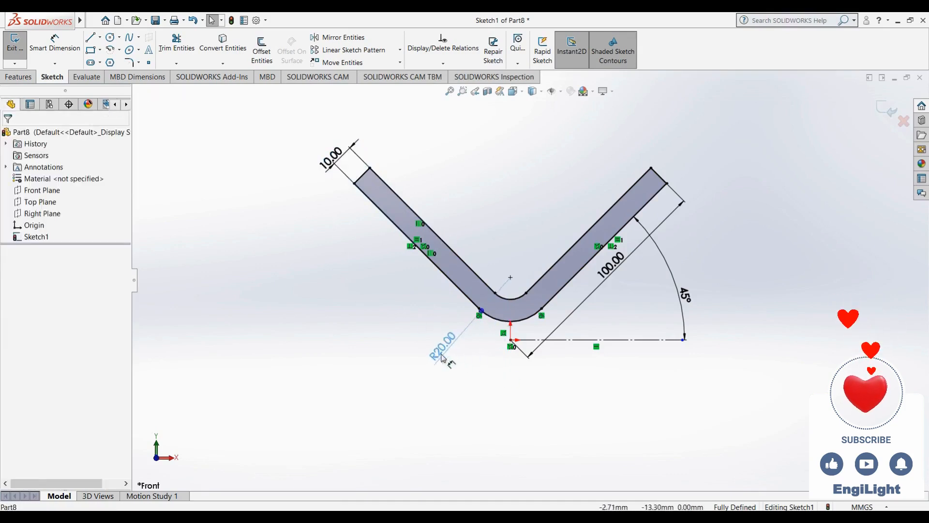
# Sketch a centerpoint arc of about 82.5 mm radius, centred on the origin, between the inner edges of the two arms
pyautogui.click(559, 515)
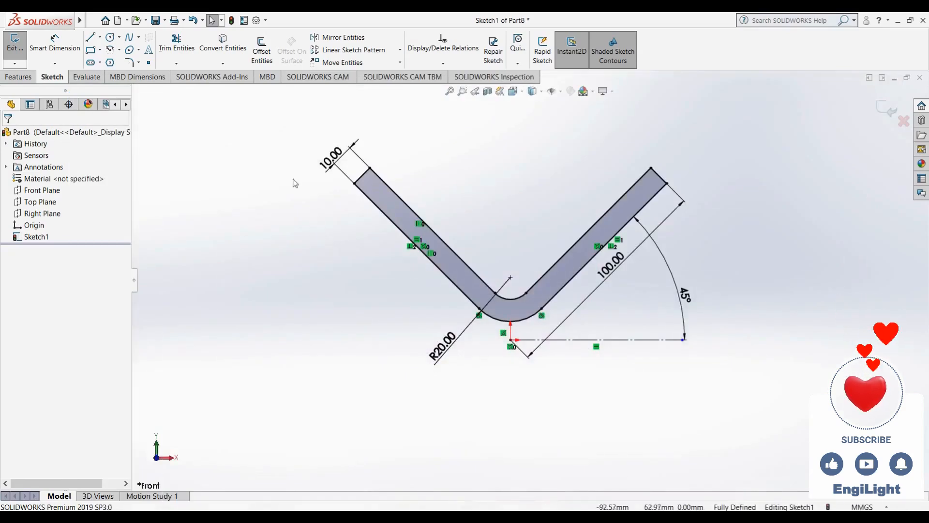
pyautogui.click(111, 49)
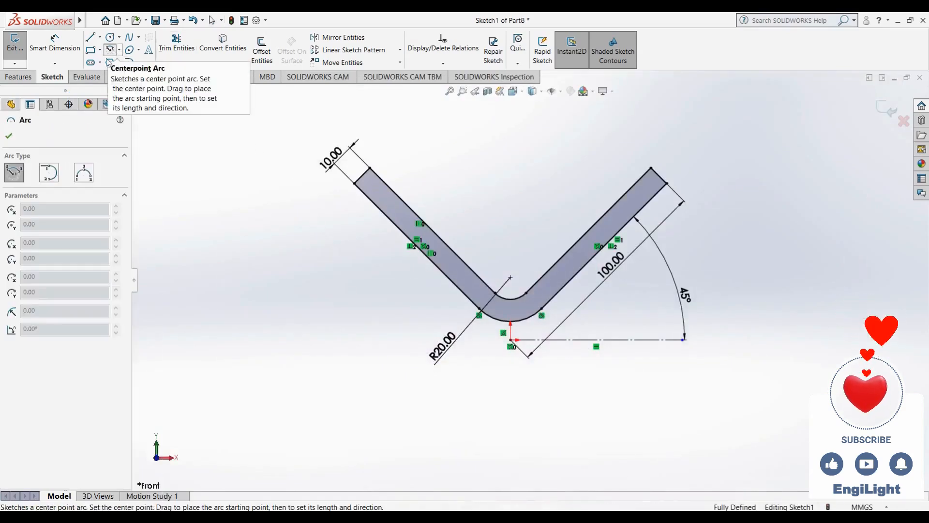
pyautogui.click(512, 342)
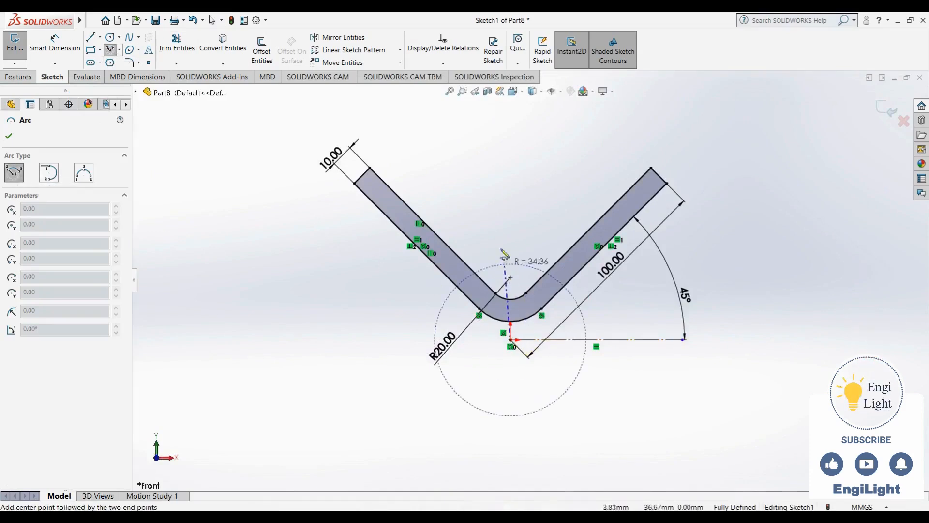
pyautogui.click(401, 202)
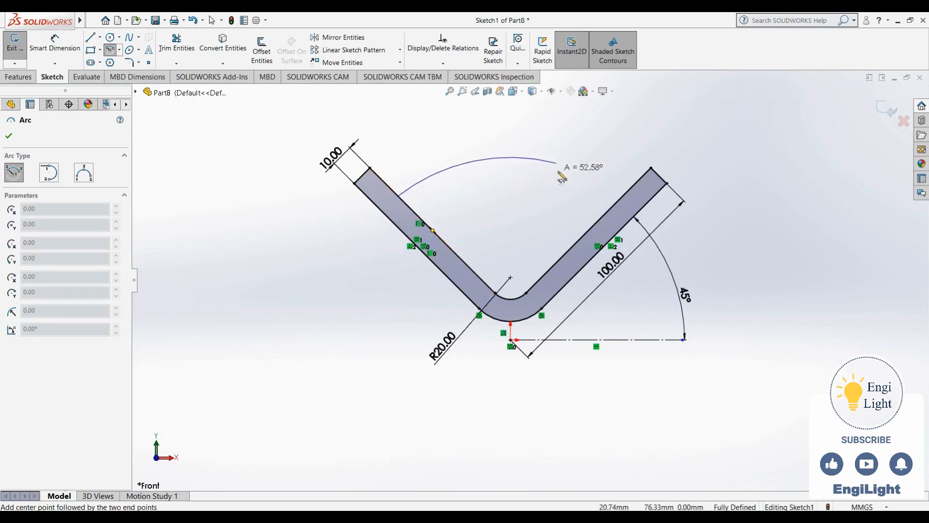
pyautogui.click(624, 198)
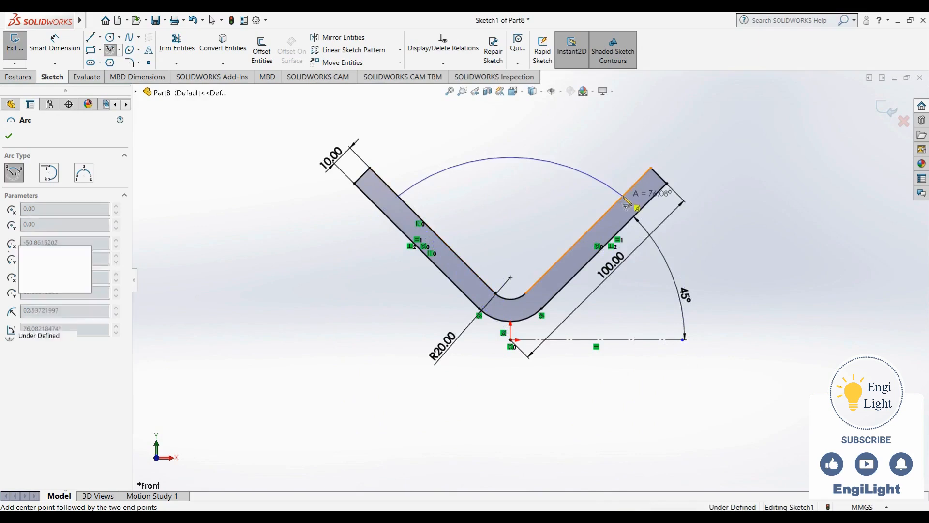
pyautogui.press('Escape')
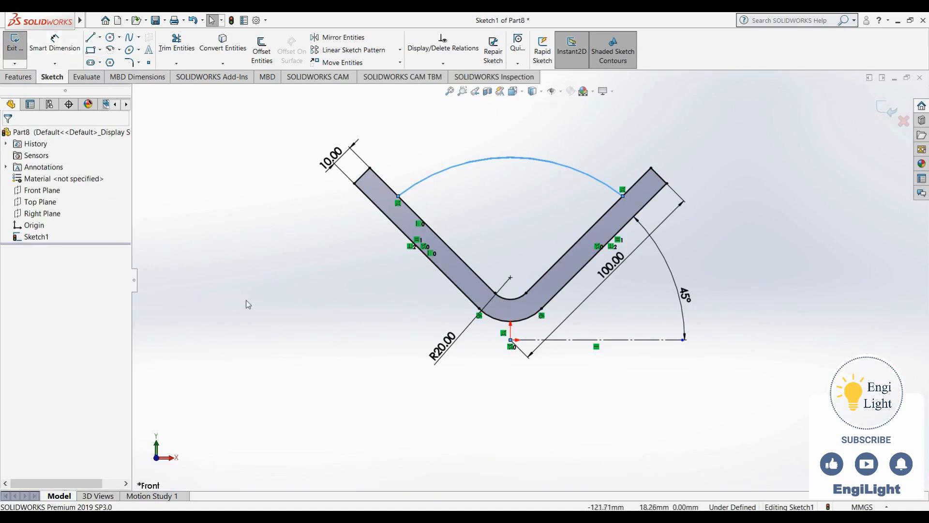
# Dimension the radius of the arc between the two arms and set it to 80 mm
pyautogui.moveTo(260, 307); pyautogui.dragTo(260, 249, button='right')
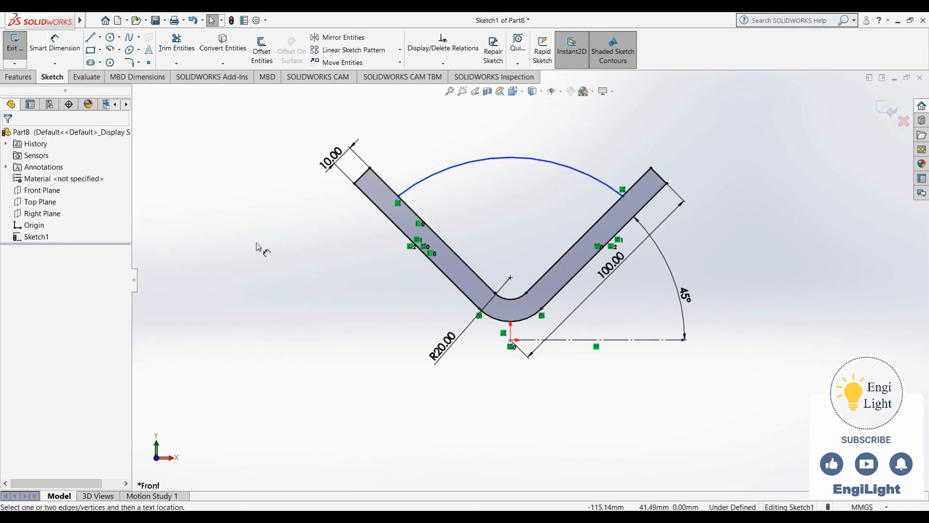
pyautogui.click(477, 162)
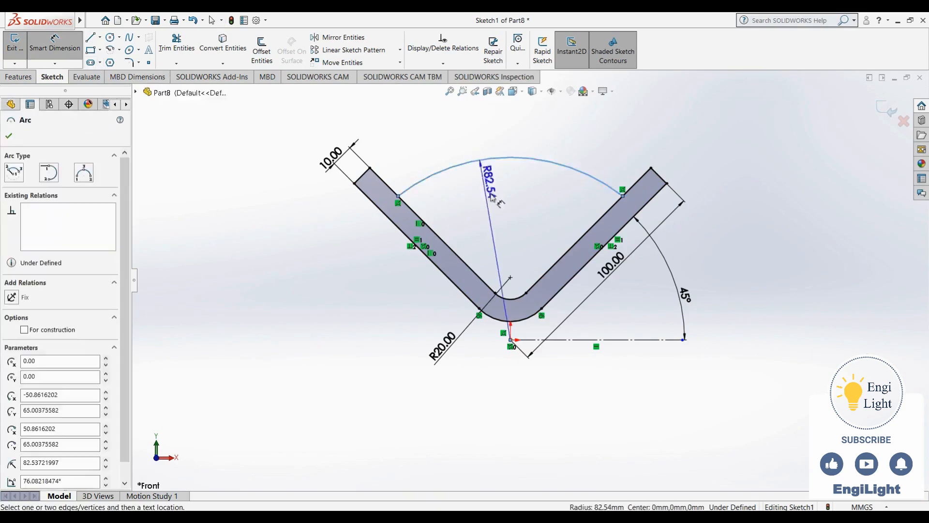
pyautogui.click(512, 133)
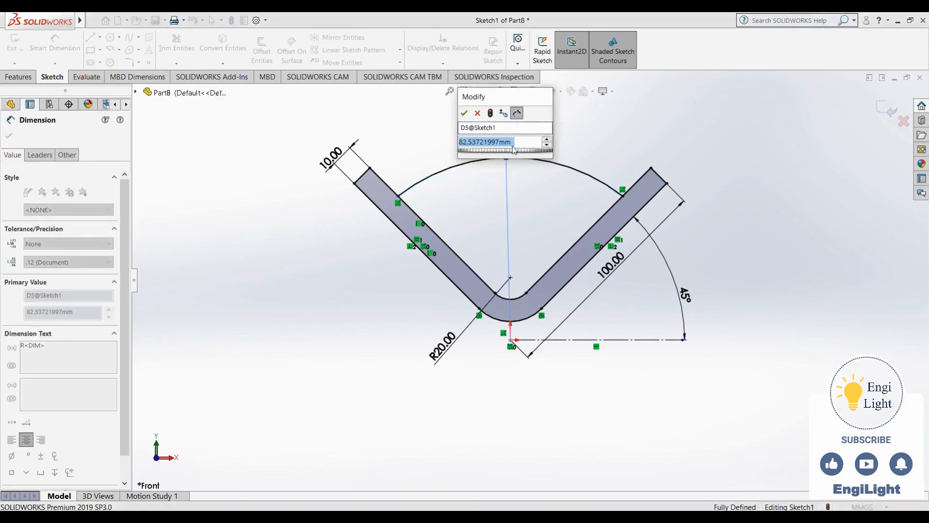
pyautogui.write('80')
pyautogui.press('Return')
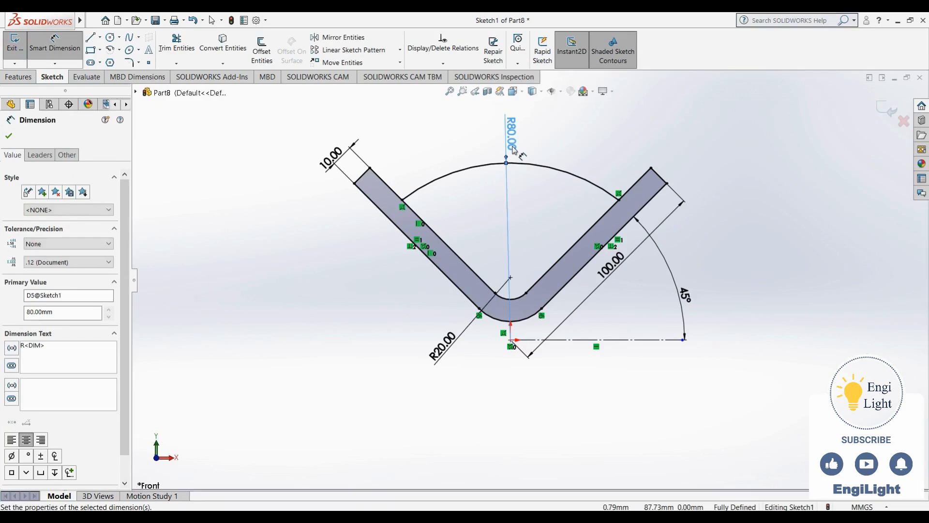
pyautogui.press('Escape')
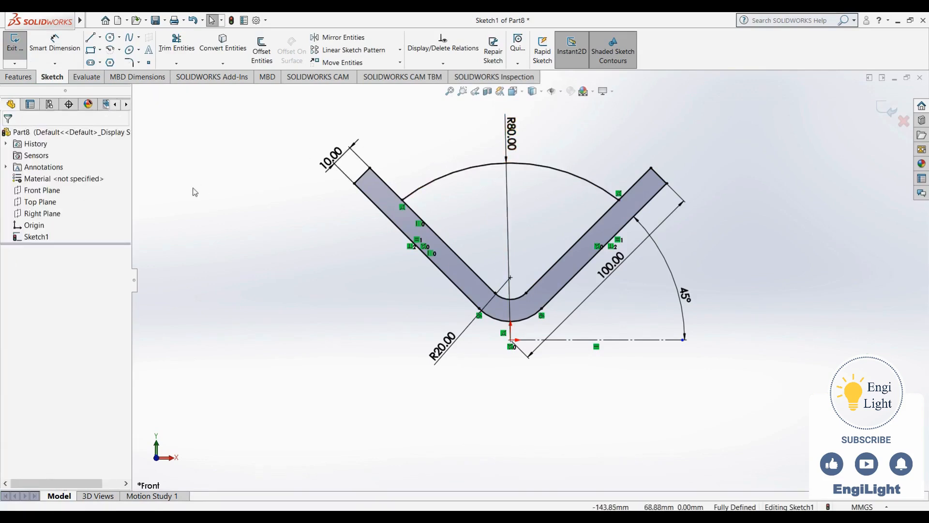
# Offset the R80 arc 10 mm toward the origin, adding dimensions and leaving the ends uncapped
pyautogui.click(261, 49)
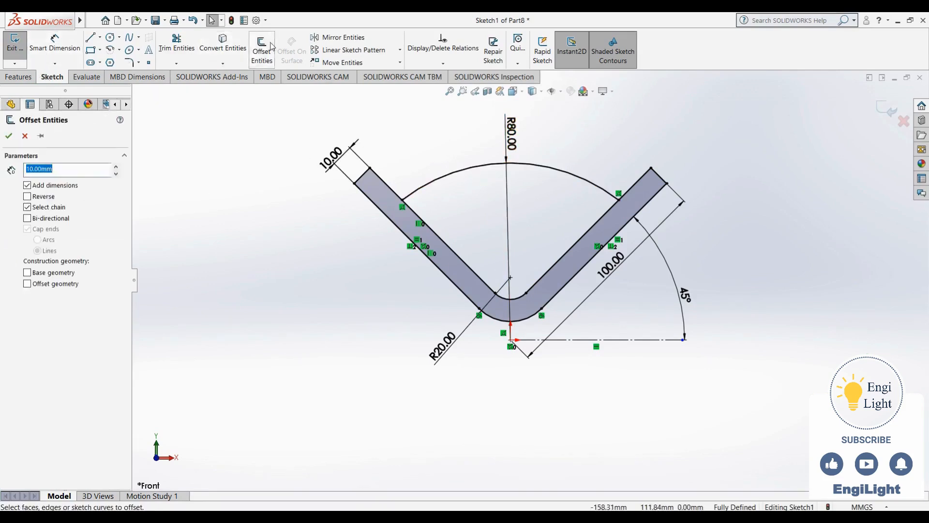
pyautogui.click(443, 179)
pyautogui.click(38, 230)
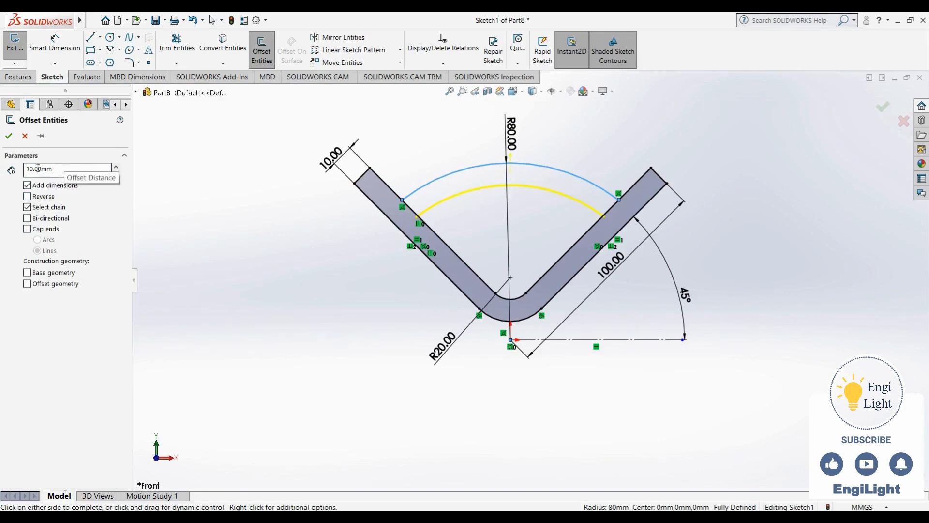
pyautogui.click(9, 136)
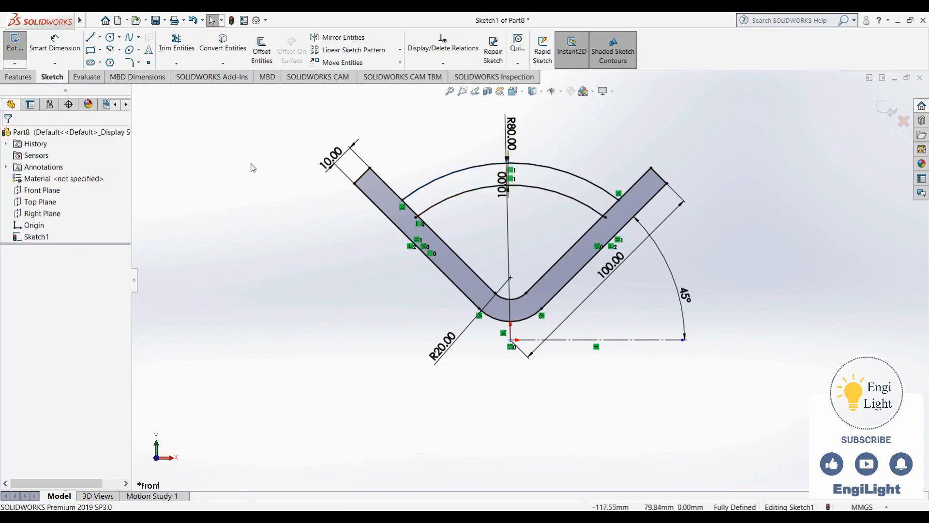
# Power-trim the inner arc's overhanging ends and the arms' inner edge segments between the two arcs
pyautogui.click(186, 54)
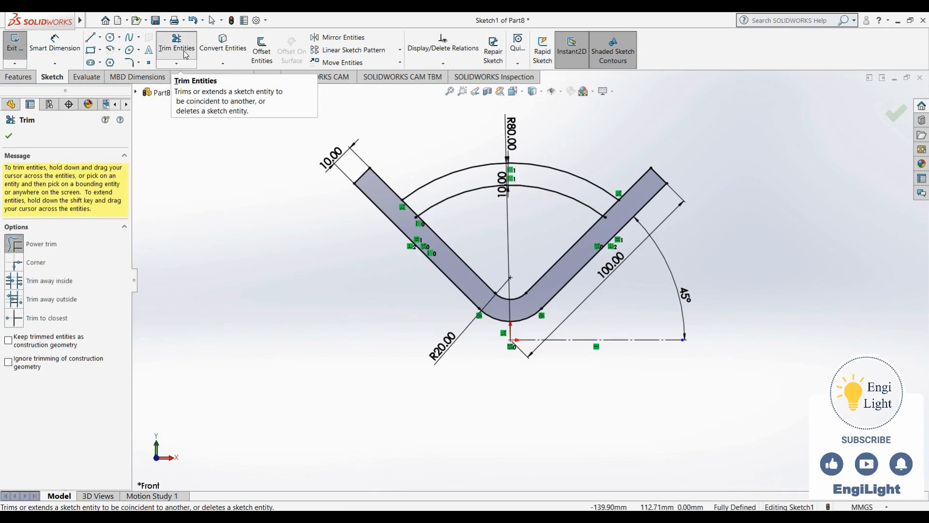
pyautogui.scroll(-2, 436, 251)
pyautogui.scroll(-5, 456, 220)
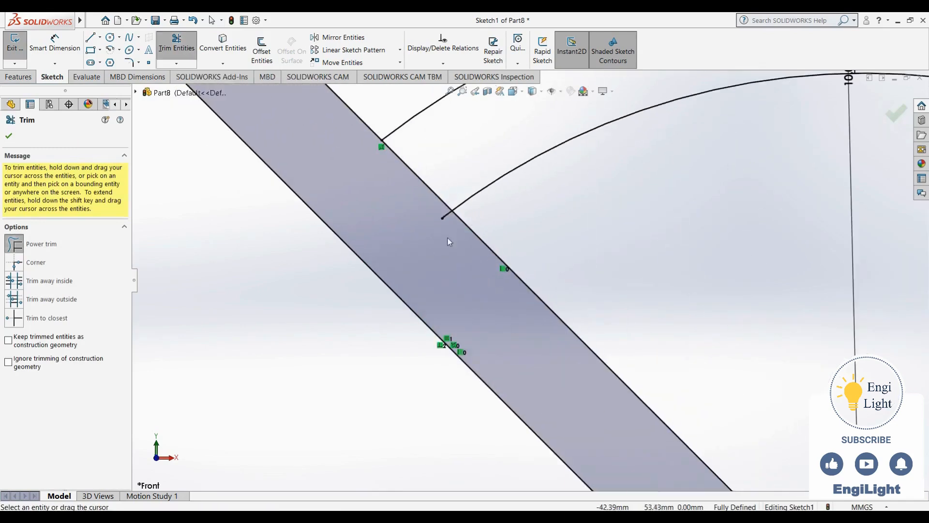
pyautogui.moveTo(449, 216)
pyautogui.mouseDown()
pyautogui.moveTo(431, 193)
pyautogui.moveTo(438, 164)
pyautogui.mouseUp()
pyautogui.scroll(3, 448, 167)
pyautogui.scroll(4, 449, 170)
pyautogui.scroll(-5, 558, 256)
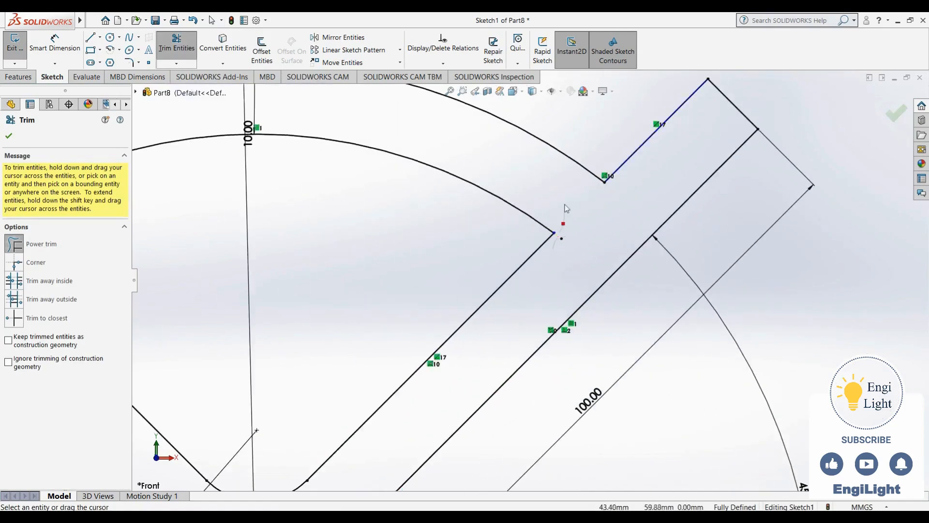
pyautogui.scroll(5, 566, 208)
pyautogui.press('Escape')
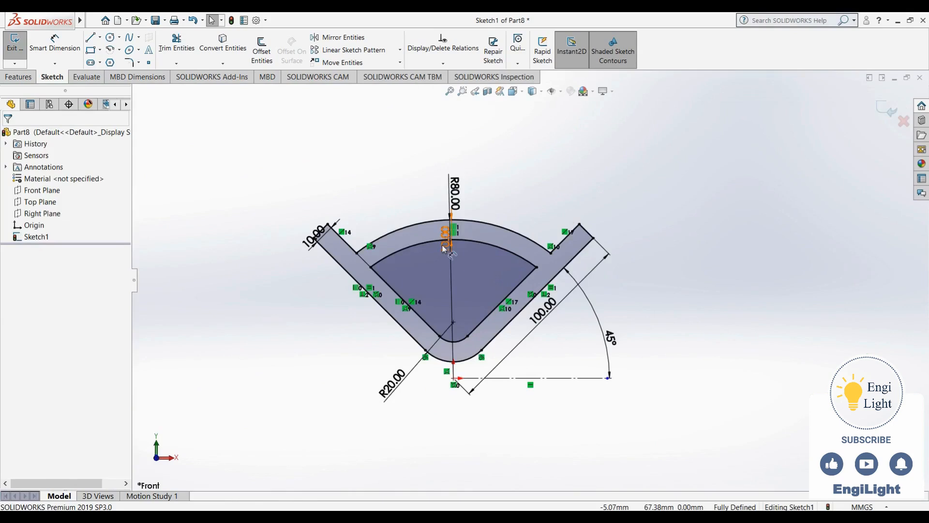
# Reposition the arcs' 10 mm offset dimension and the R80 dimension clear of each other above the arcs, and exit the sketch
pyautogui.click(493, 185)
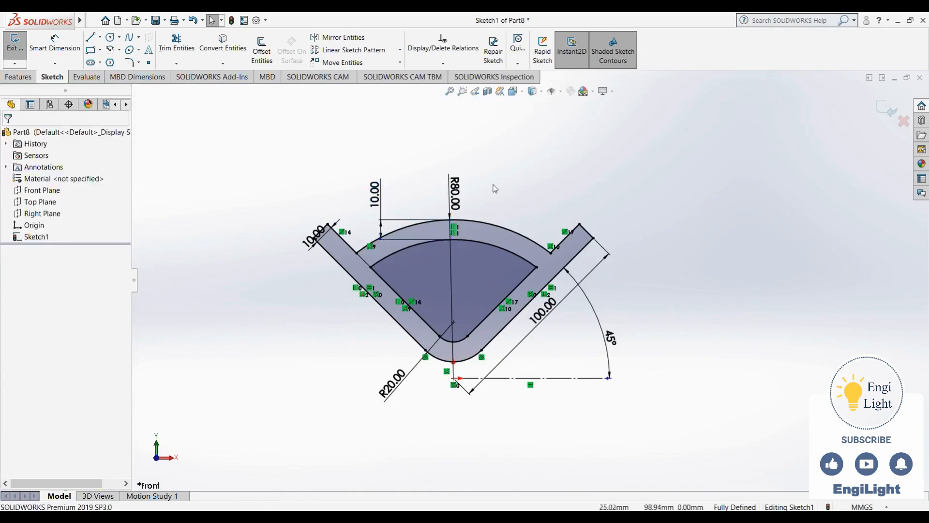
pyautogui.moveTo(457, 189); pyautogui.dragTo(514, 162)
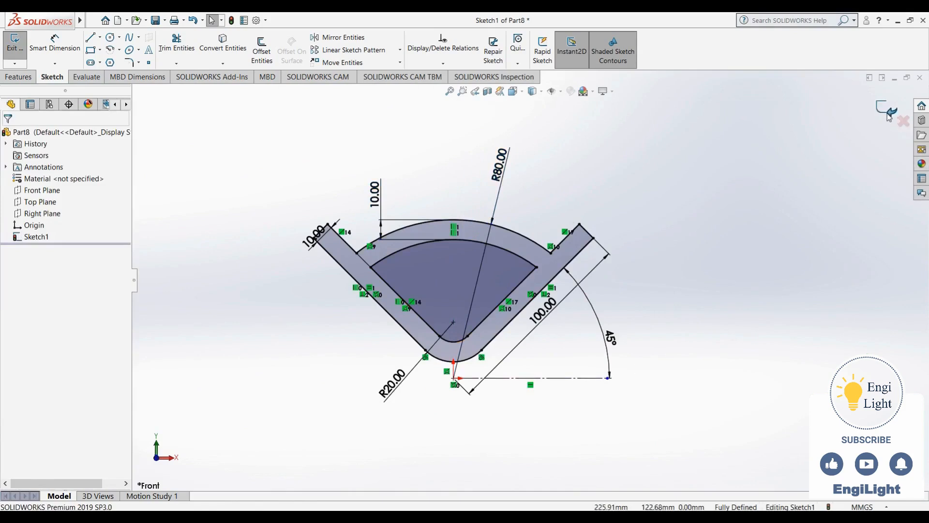
pyautogui.click(889, 114)
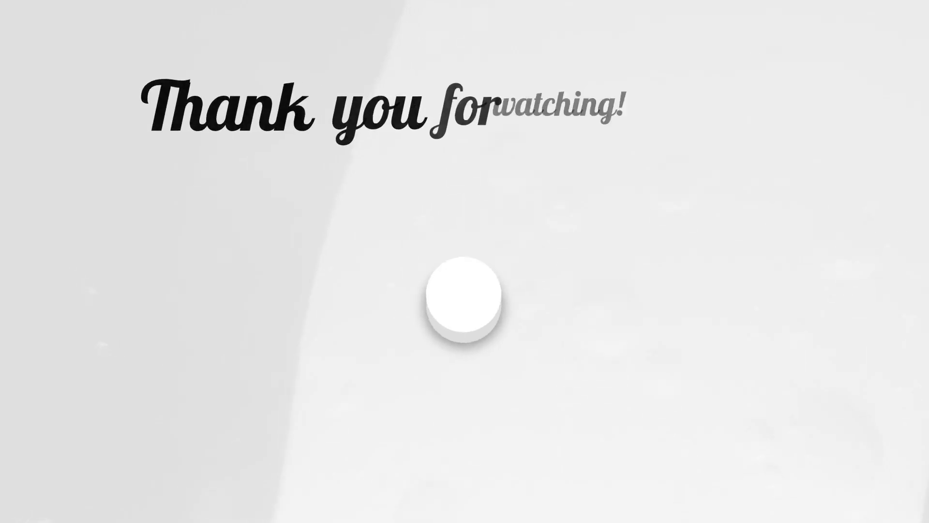